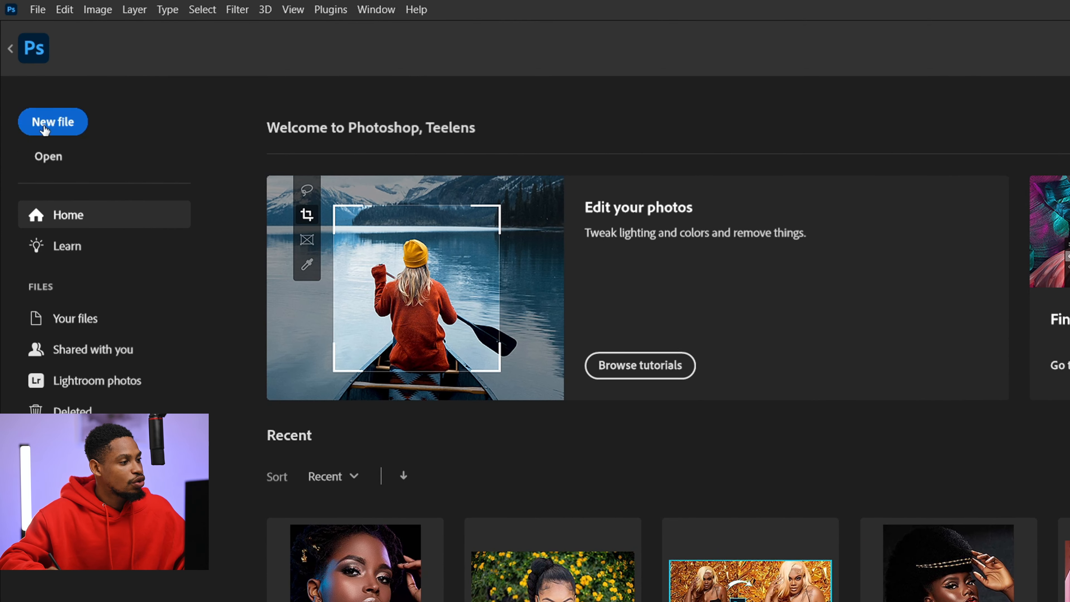
# - Set up a new portrait-orientation document of 128 x 128 pixels at 72 pixels/inch in RGB Color, 8 bit
pyautogui.click(45, 126)
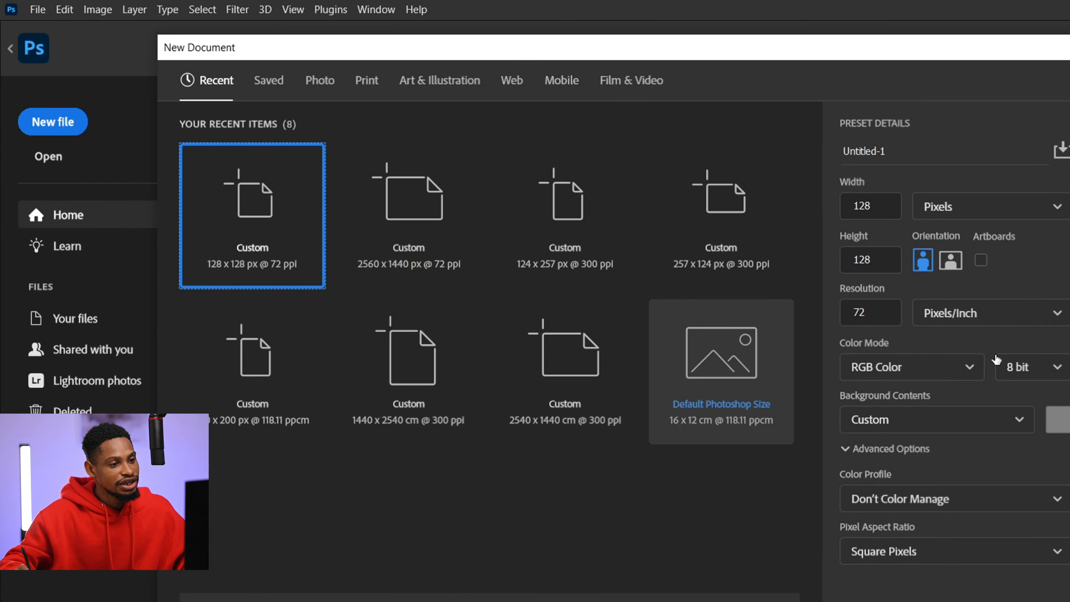
pyautogui.click(873, 206)
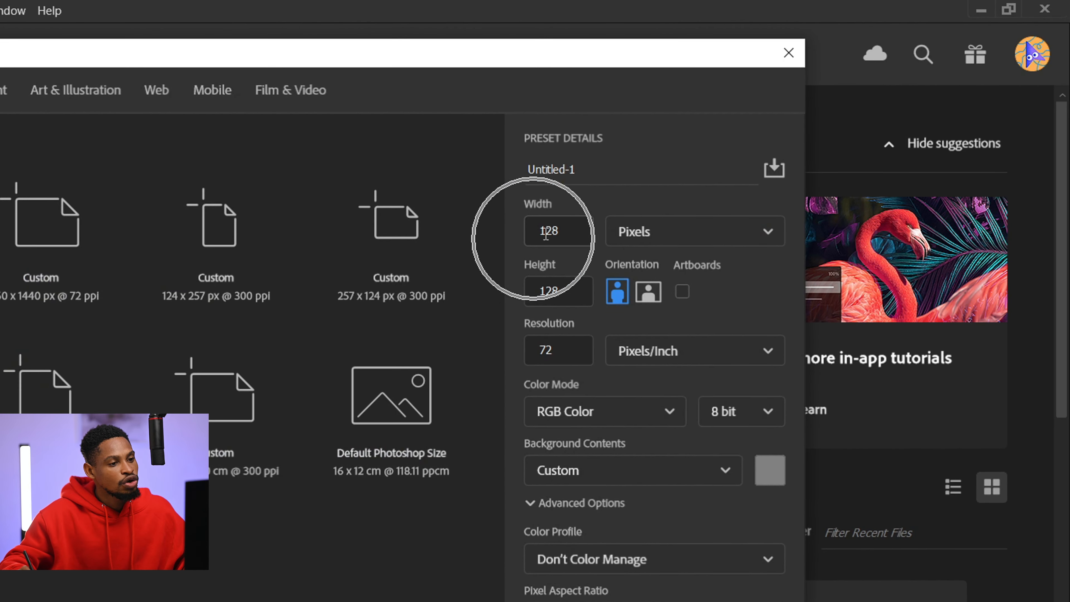
pyautogui.click(623, 290)
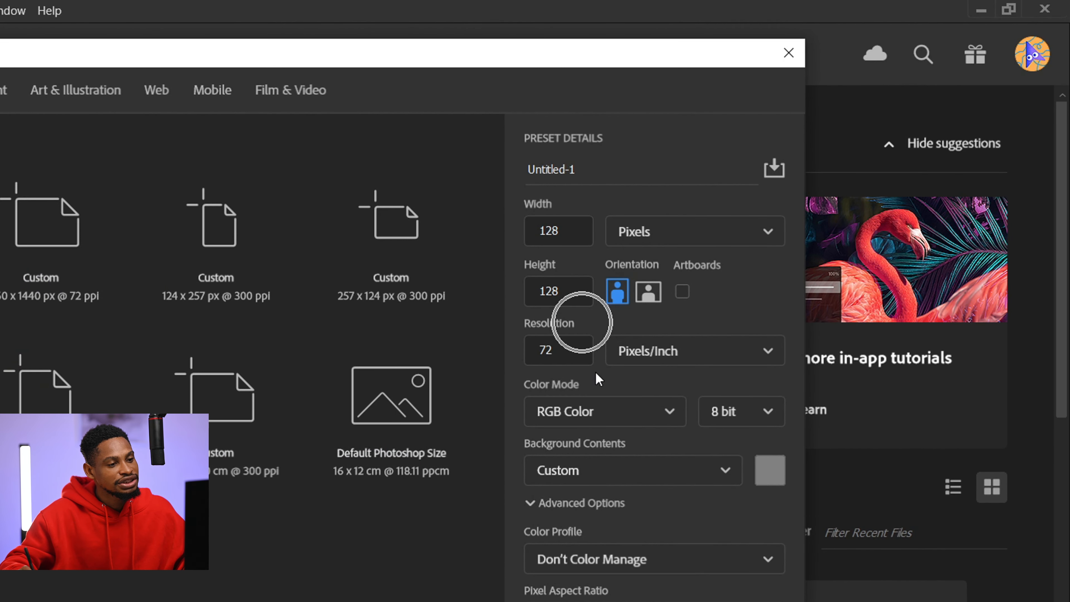
pyautogui.click(550, 349)
pyautogui.press('ctrl')
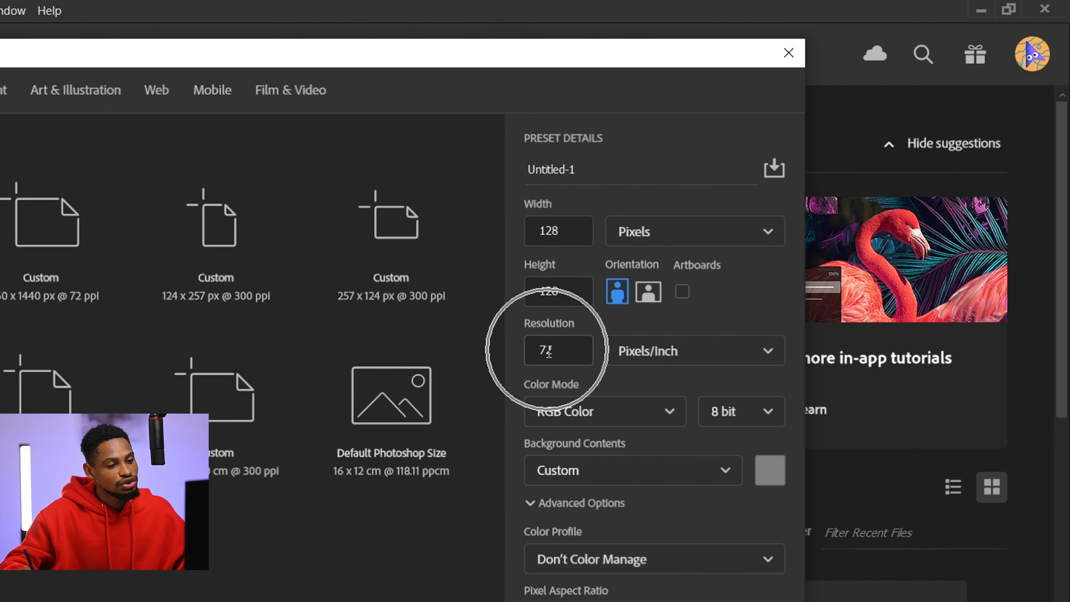
pyautogui.press('ctrl')
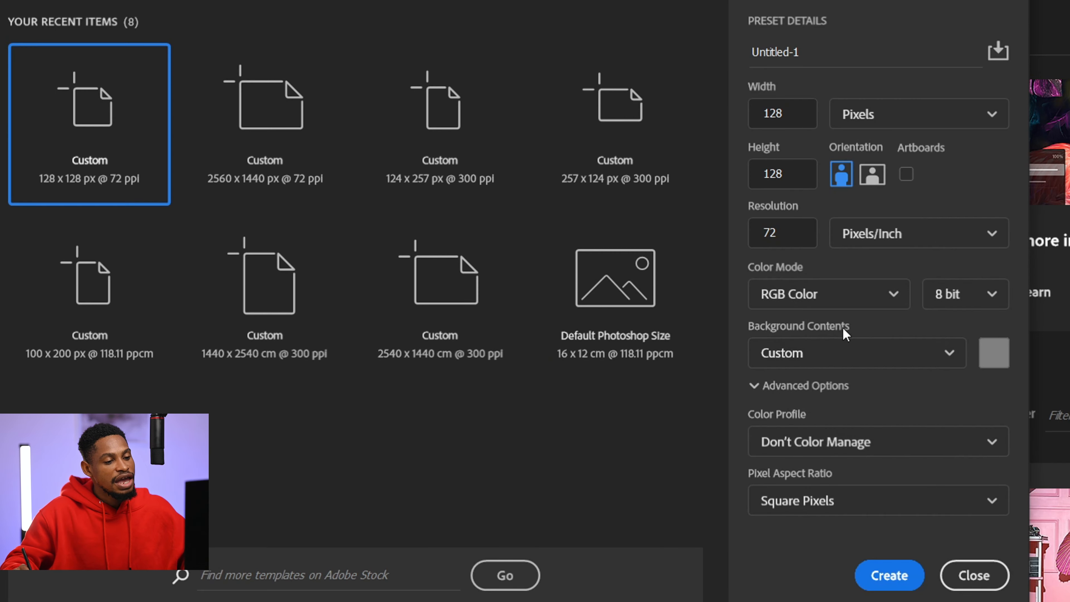
pyautogui.press('ctrl')
pyautogui.press('ctrl')
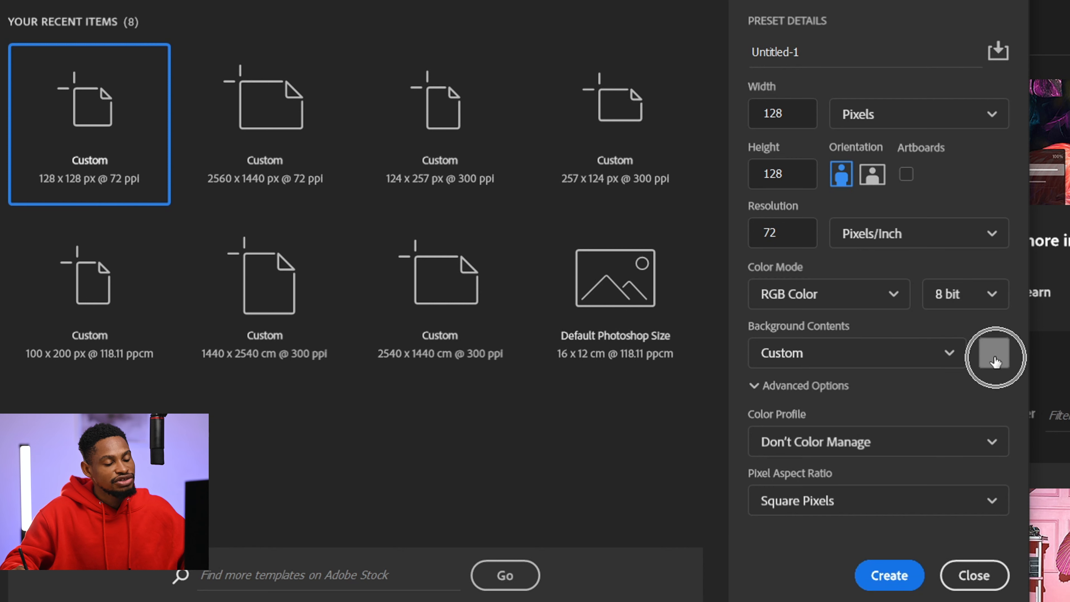
# - Use the custom gray #808080 as the background color and create the document
pyautogui.click(992, 356)
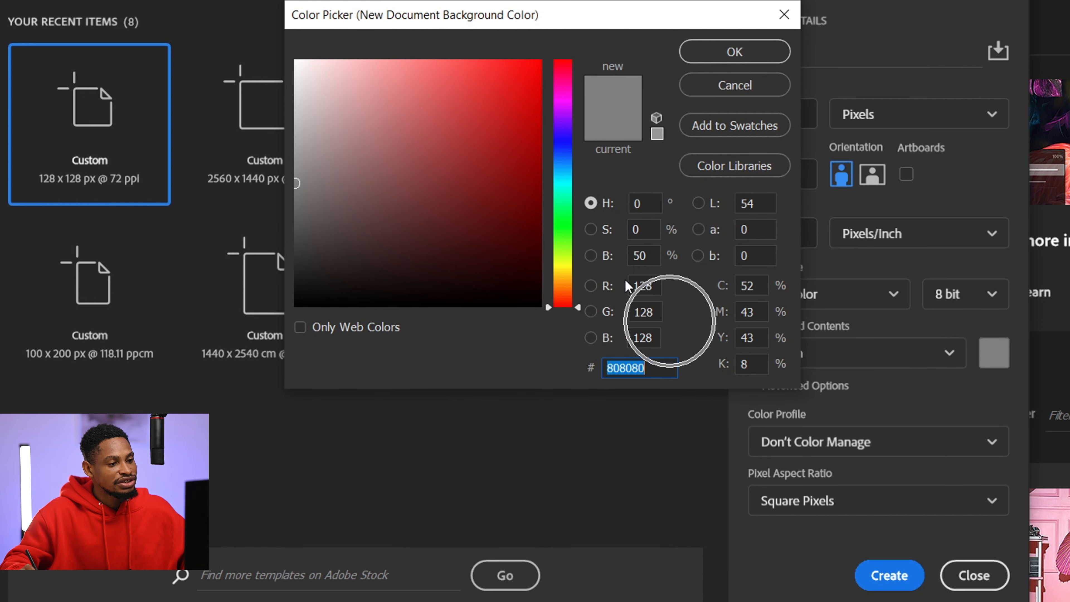
pyautogui.press('ctrl')
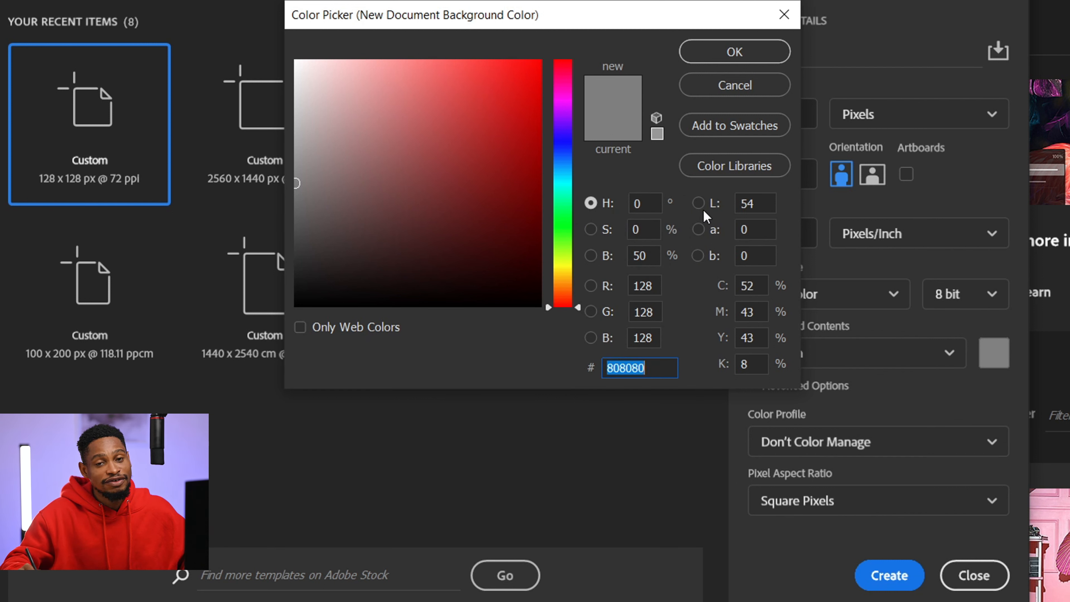
pyautogui.click(745, 60)
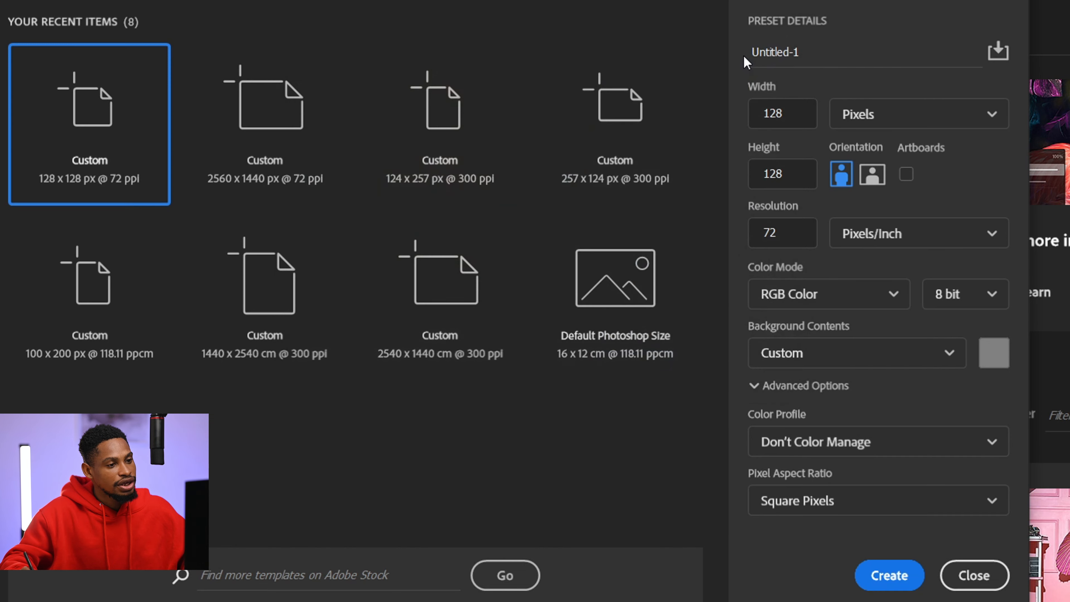
pyautogui.click(890, 576)
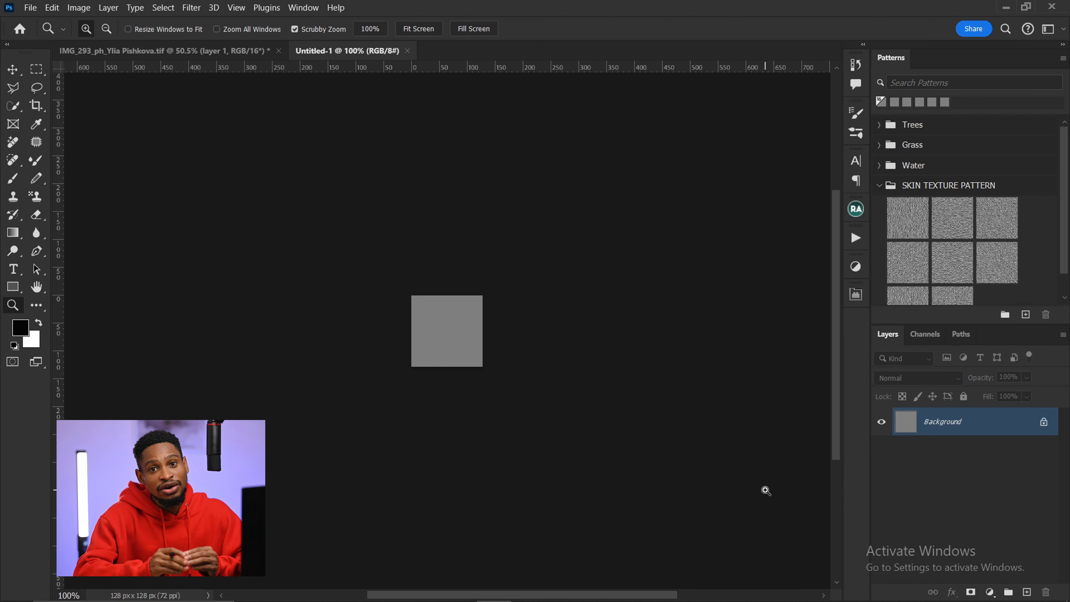
# - Choose the Texturizer effect from the Filter Gallery's Texture group for the gray background
pyautogui.click(192, 8)
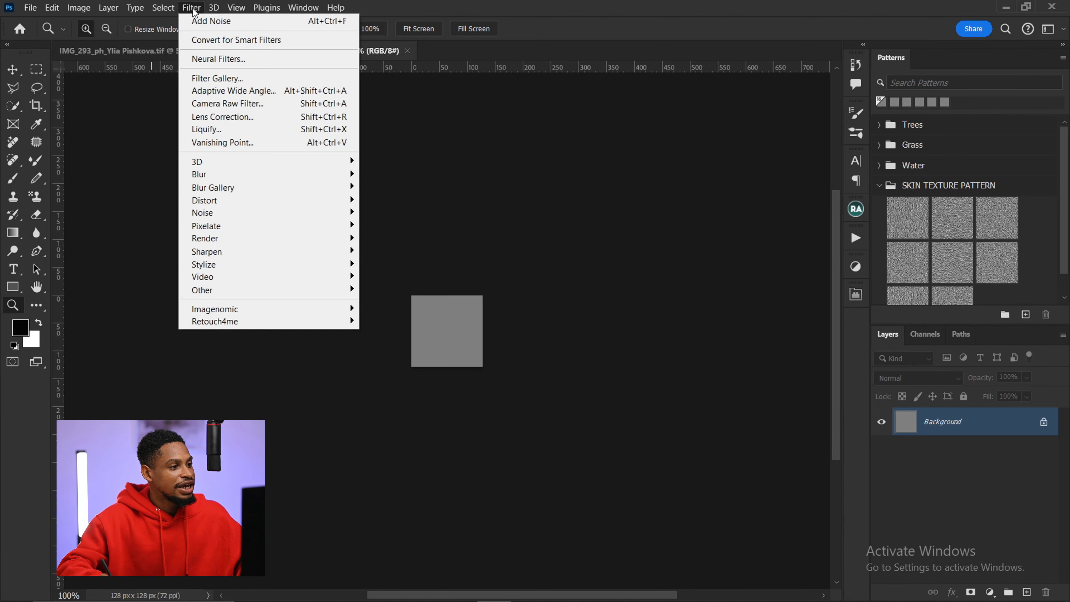
pyautogui.click(240, 79)
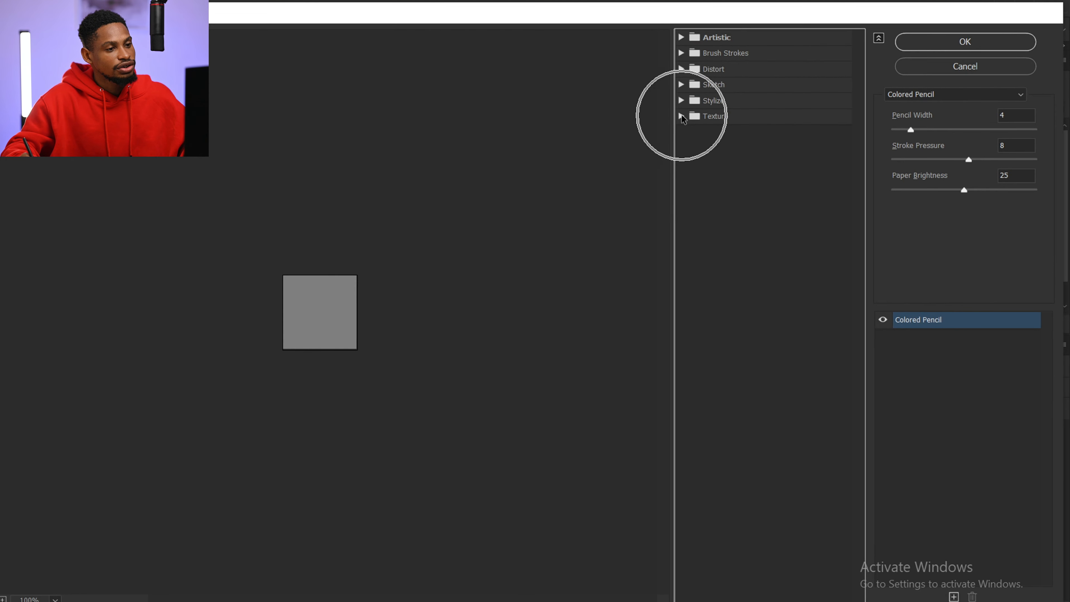
pyautogui.click(662, 122)
pyautogui.click(815, 211)
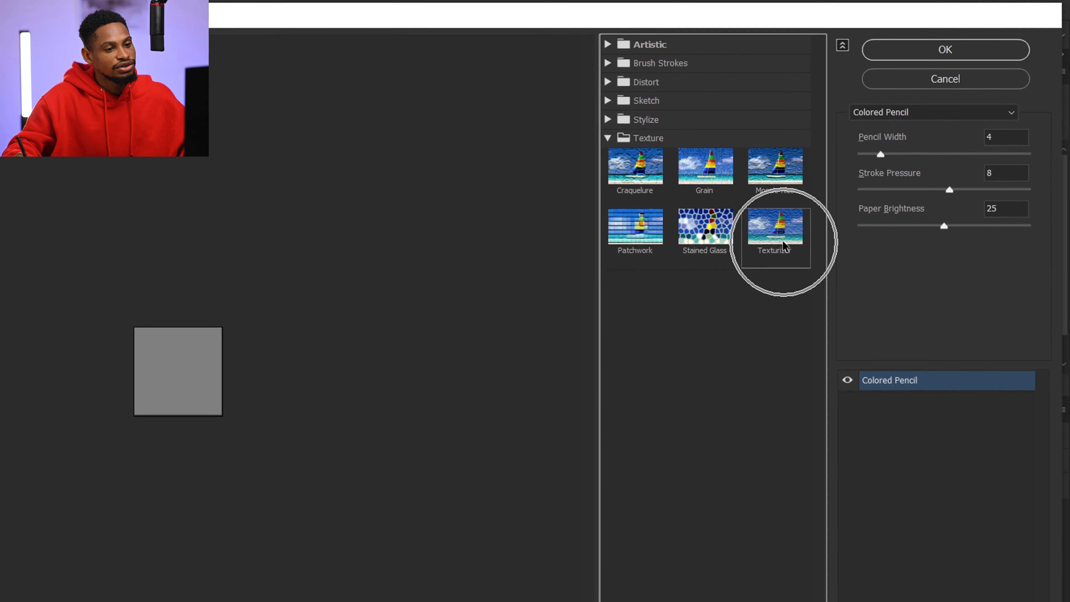
pyautogui.click(775, 238)
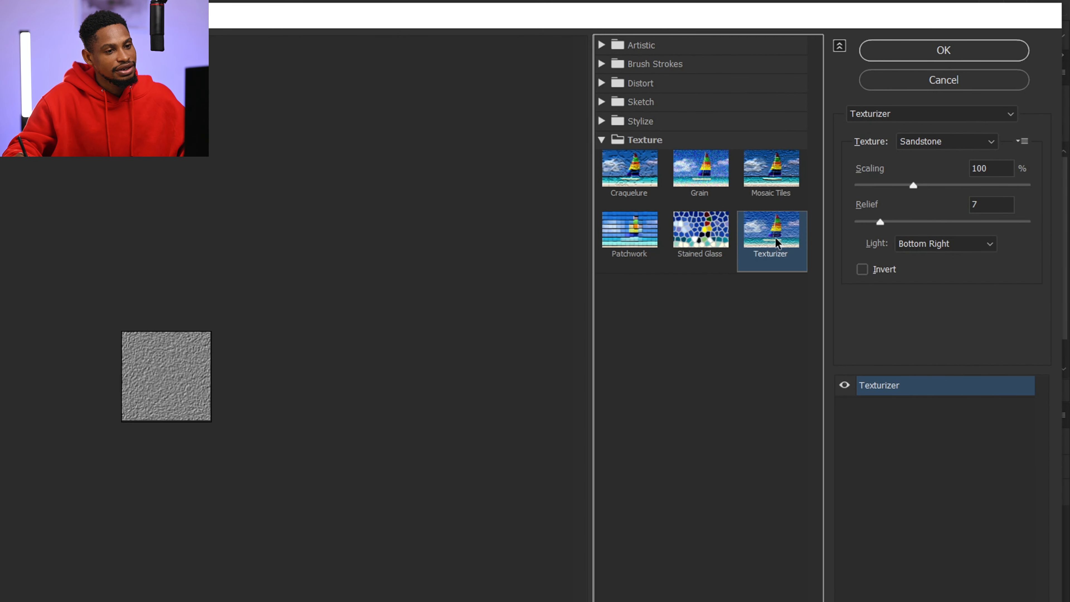
pyautogui.press('ctrl')
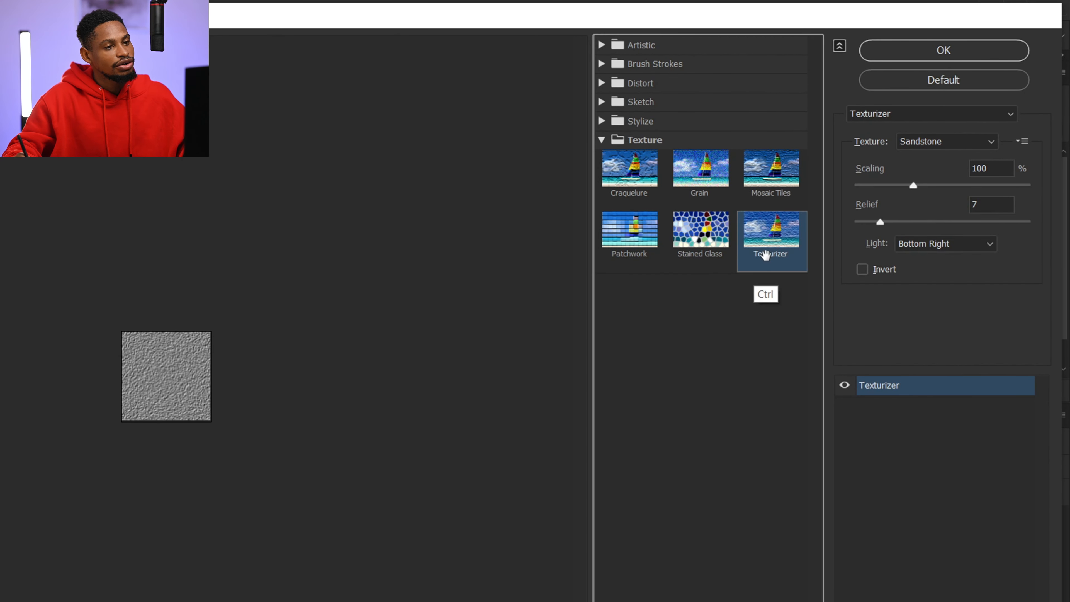
# - Configure the Texturizer with the Sandstone texture and set its relief to 7
pyautogui.click(950, 140)
pyautogui.press('ctrl')
pyautogui.click(934, 146)
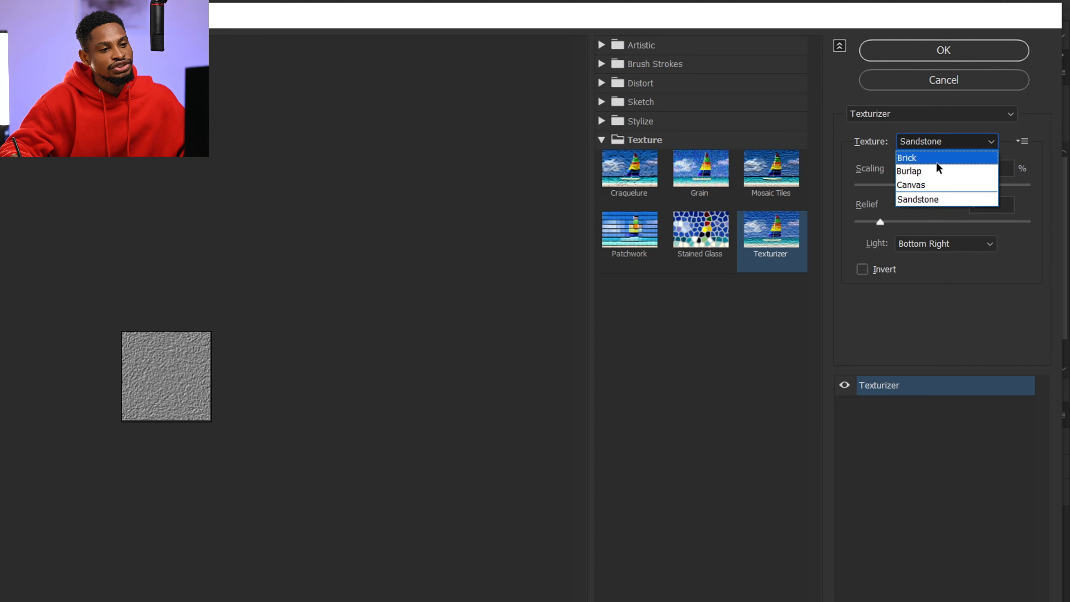
pyautogui.click(937, 198)
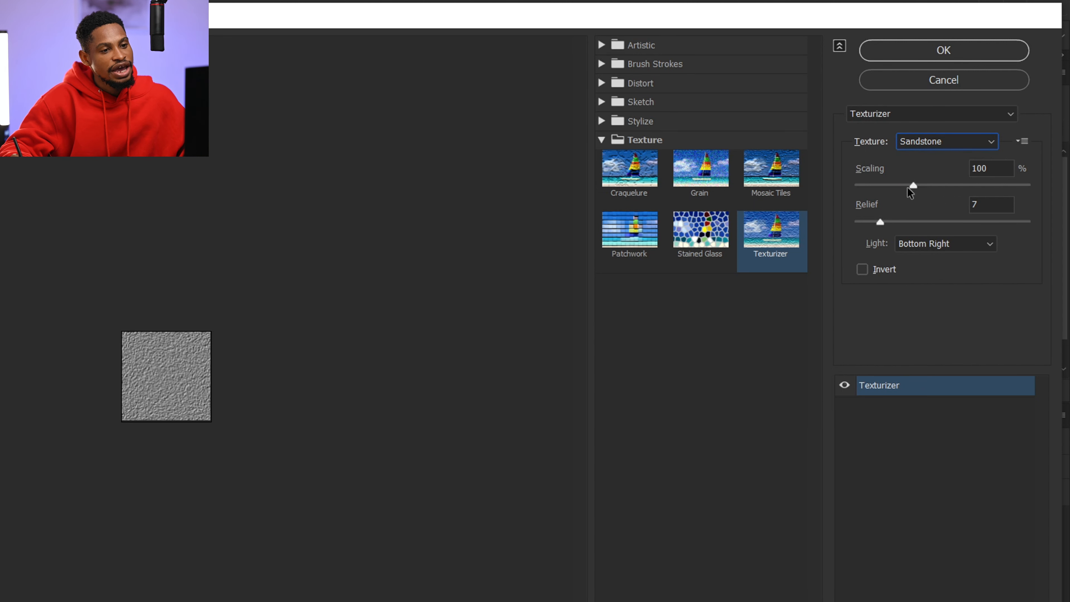
pyautogui.press('ctrl')
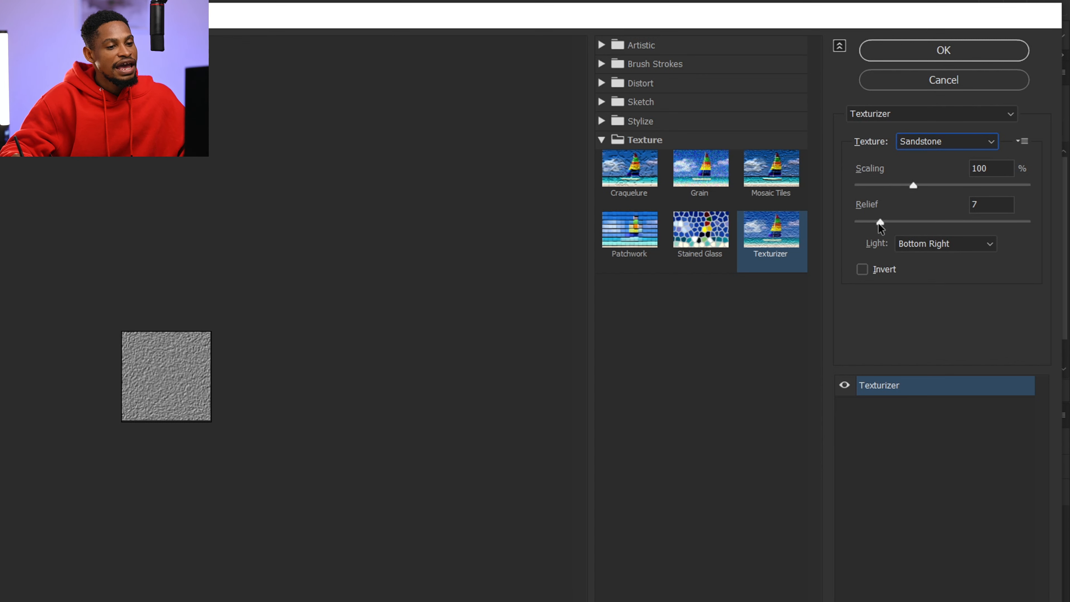
pyautogui.moveTo(881, 221); pyautogui.dragTo(926, 218)
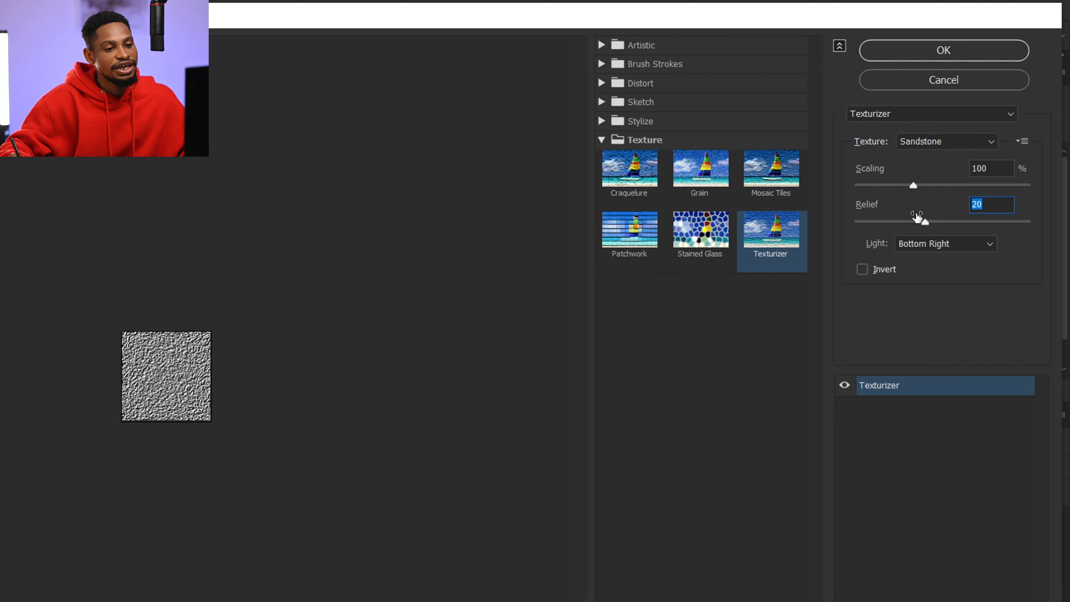
pyautogui.moveTo(913, 227); pyautogui.dragTo(874, 229)
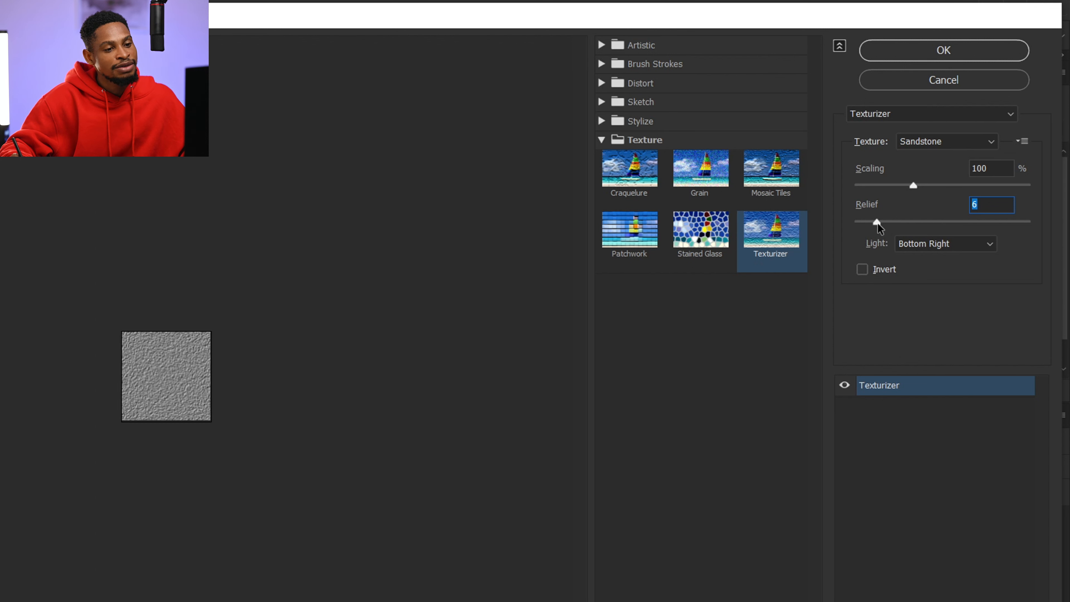
pyautogui.moveTo(877, 222)
pyautogui.mouseDown()
pyautogui.moveTo(867, 224)
pyautogui.moveTo(883, 220)
pyautogui.mouseUp()
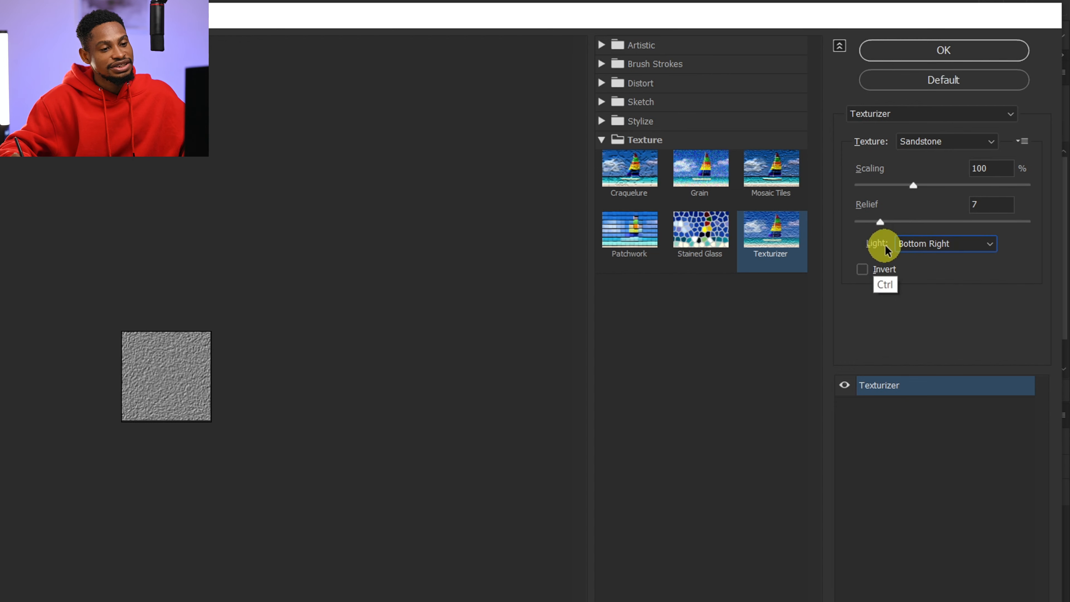
# - Set the texture's light direction to Top Left and apply the filter
pyautogui.click(972, 242)
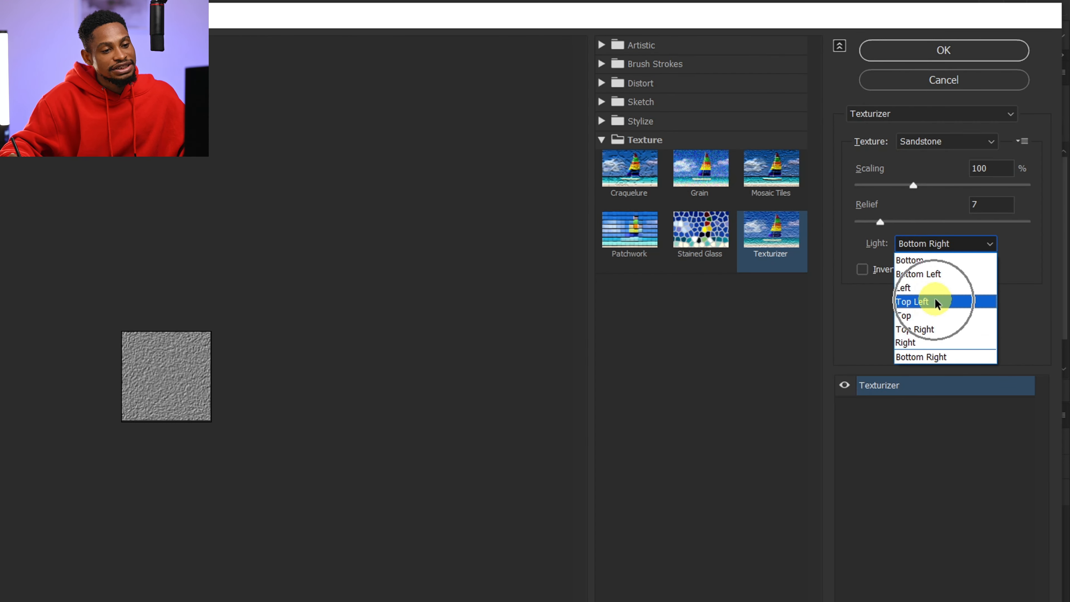
pyautogui.click(935, 300)
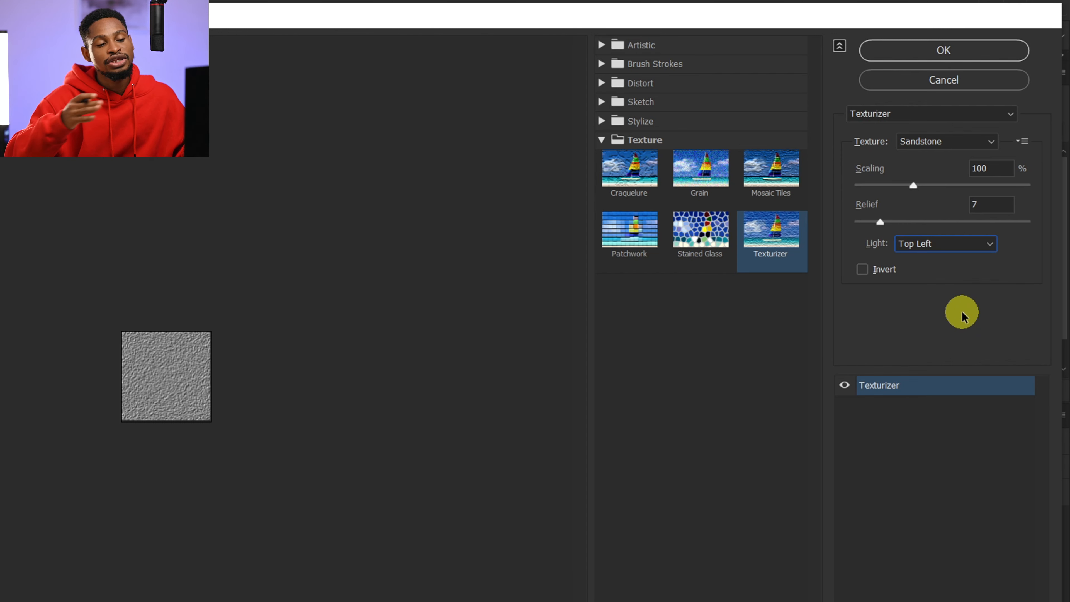
pyautogui.click(930, 245)
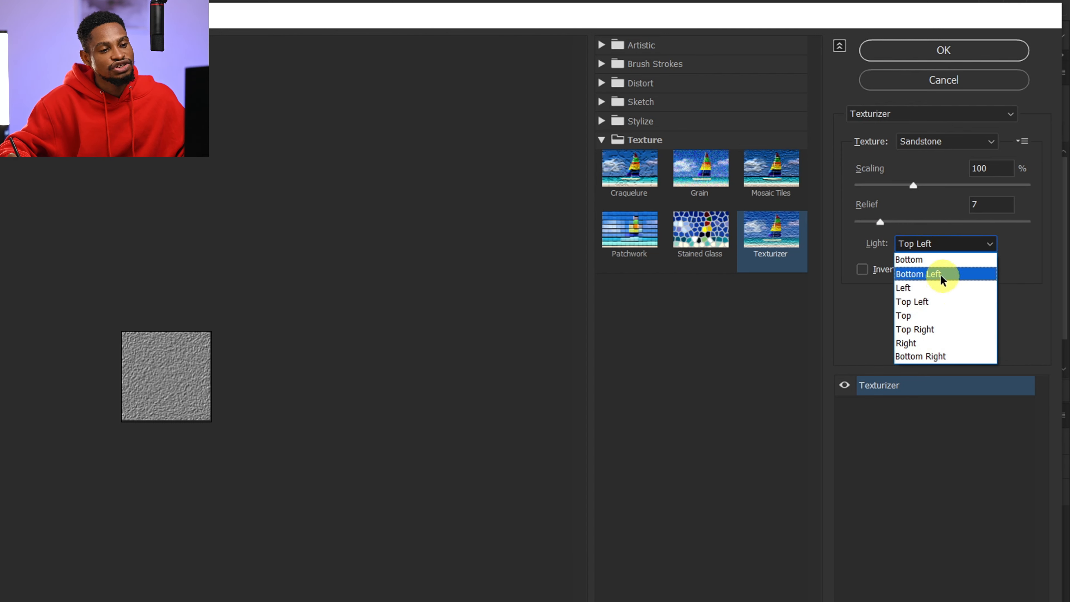
pyautogui.click(934, 300)
pyautogui.press('ctrl')
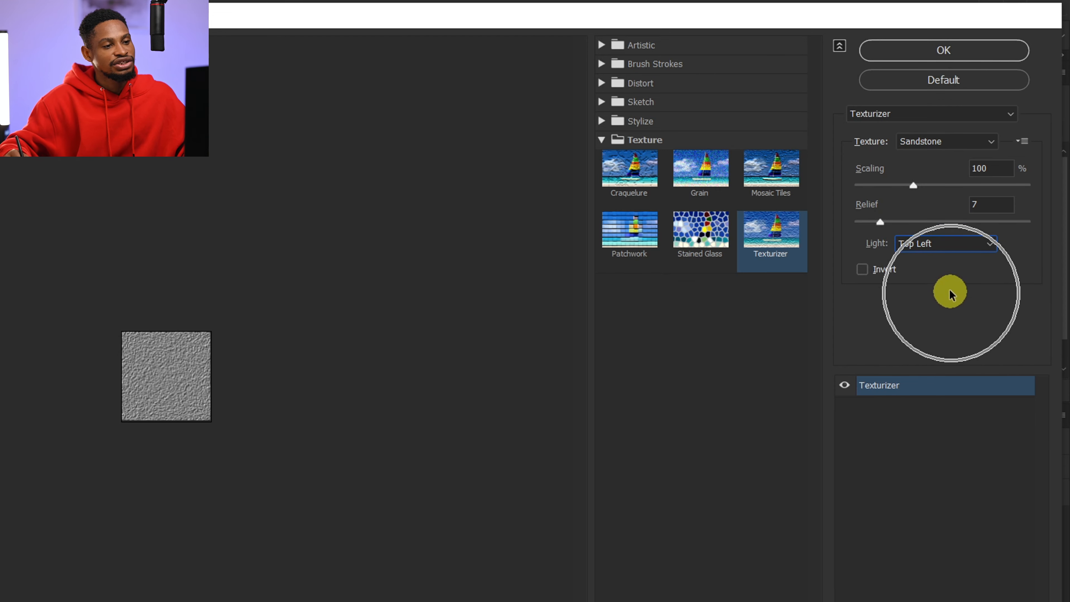
pyautogui.click(941, 51)
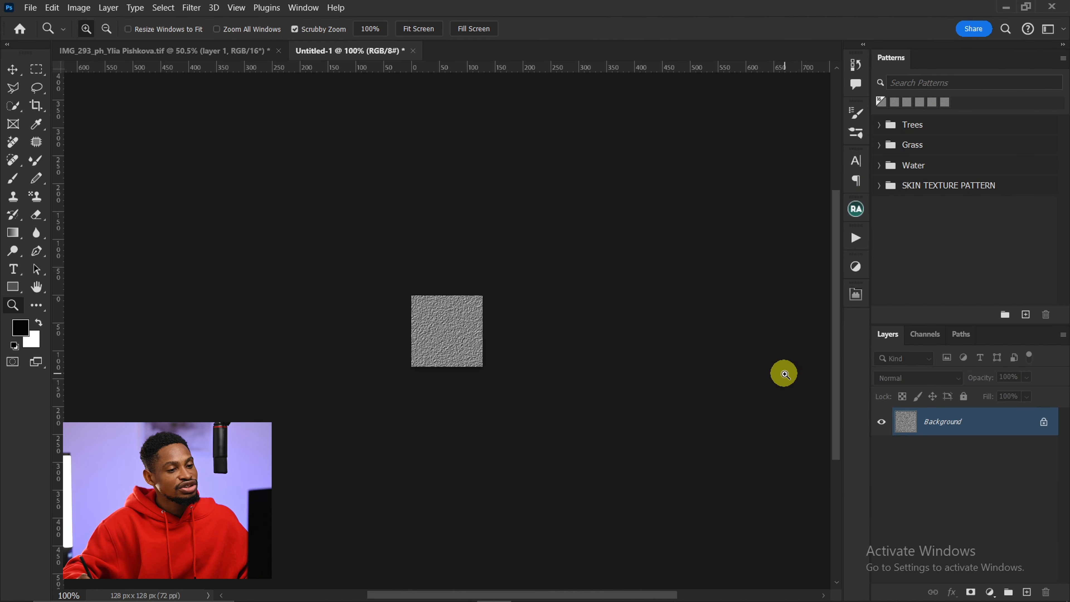
# - Define the textured image as a pattern named TOP RIGHT LIGHT
pyautogui.click(52, 8)
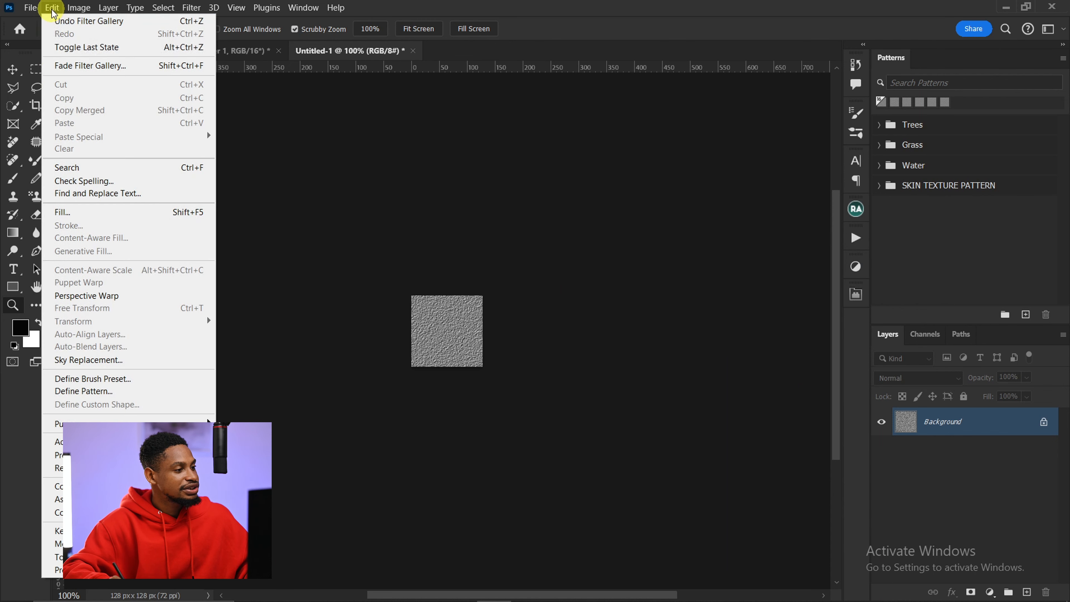
pyautogui.click(108, 391)
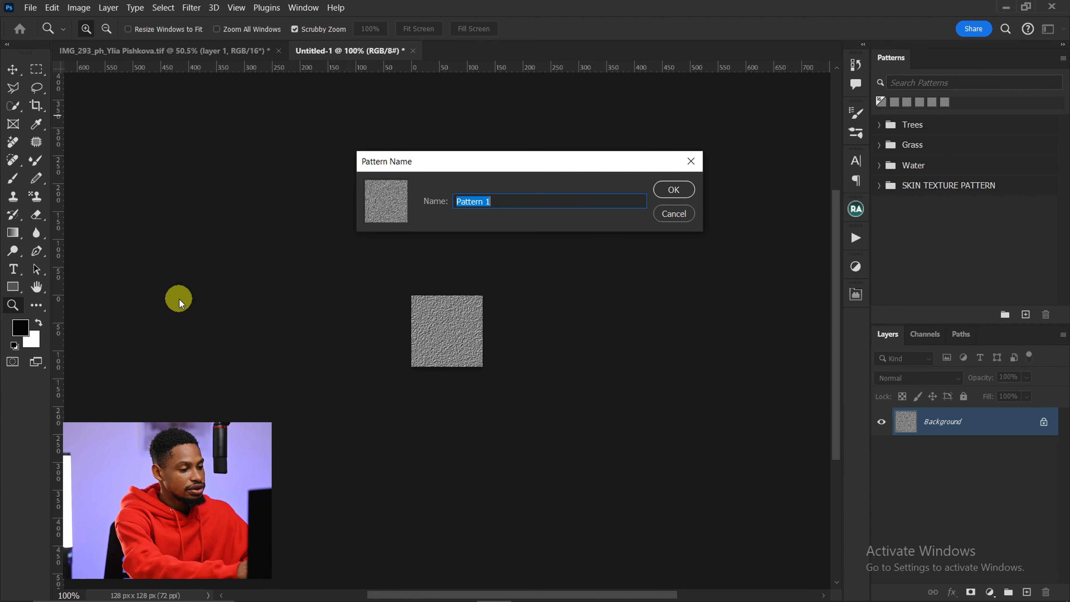
pyautogui.write('TOP ')
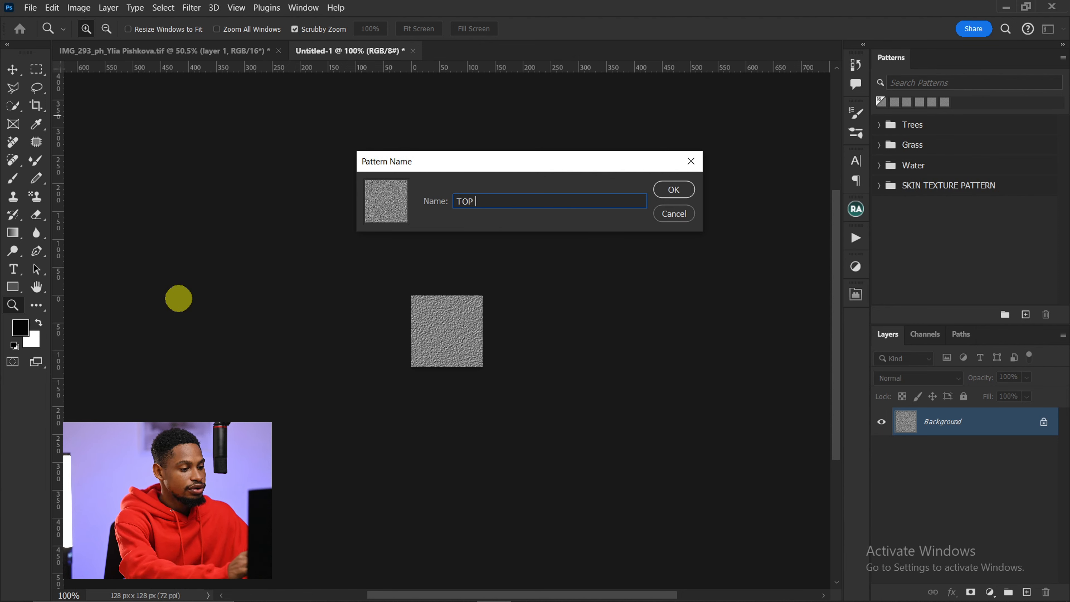
pyautogui.write('RIGHT LIGHT')
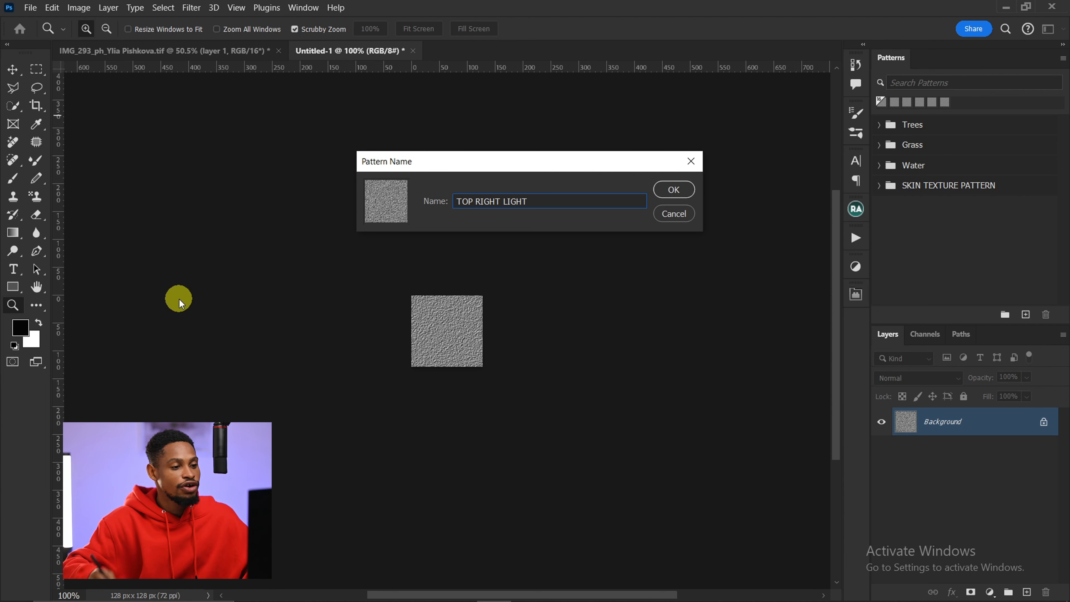
pyautogui.click(674, 190)
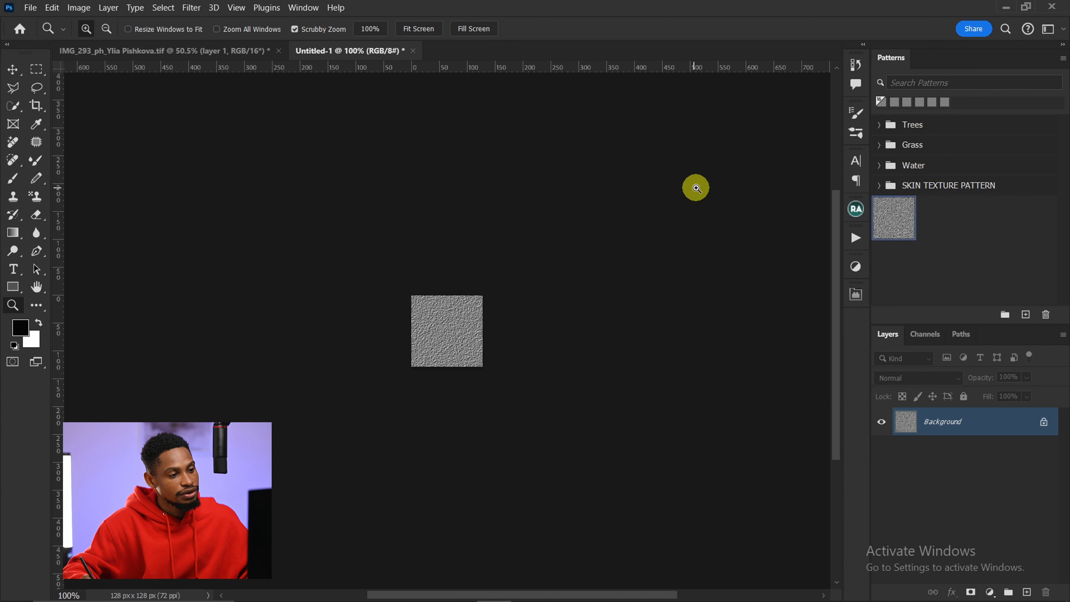
pyautogui.keyDown('ctrl'); pyautogui.click(893, 223); pyautogui.keyUp('ctrl')
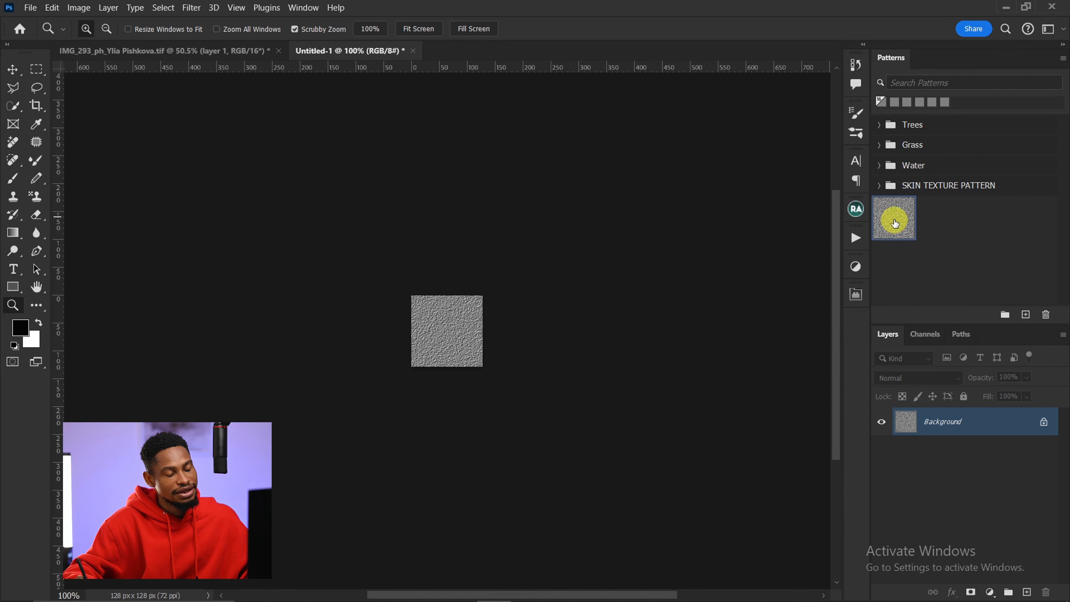
# - Switch to the portrait document and add a Pattern fill layer above layer 1
pyautogui.click(224, 52)
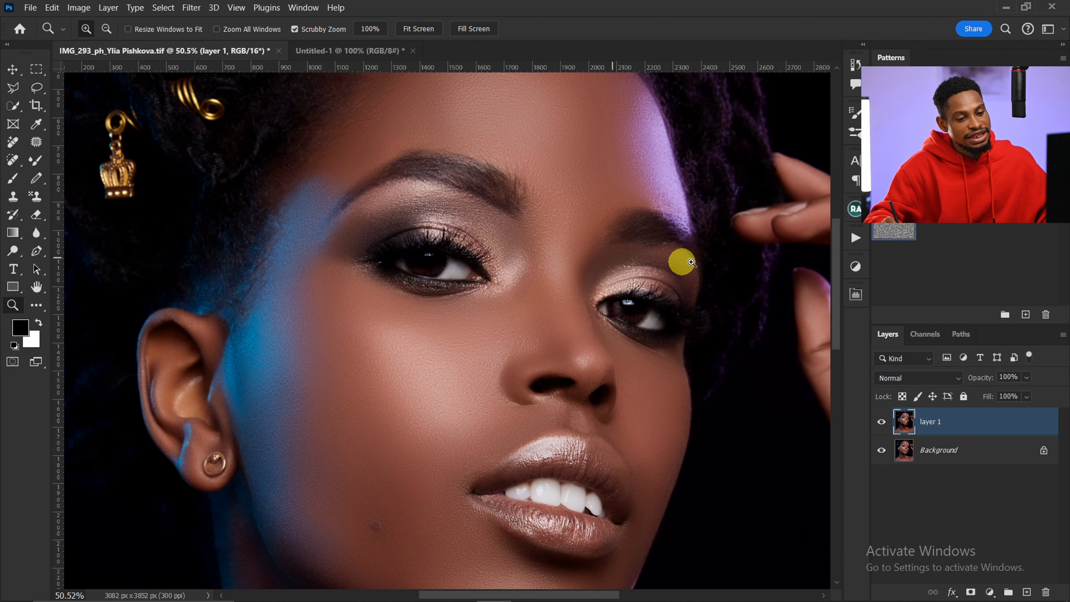
pyautogui.click(990, 592)
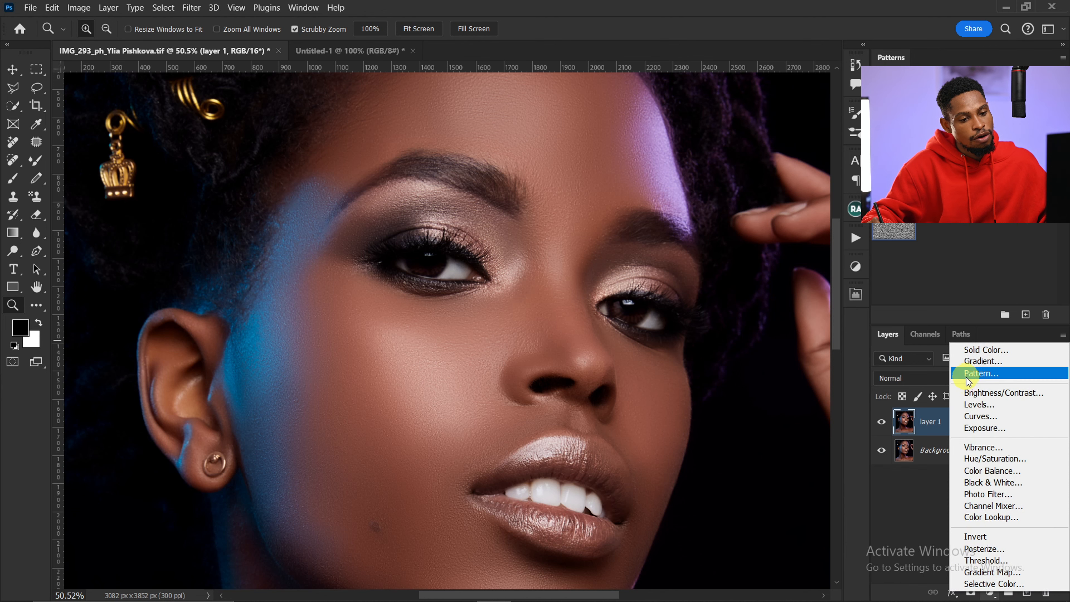
pyautogui.click(968, 374)
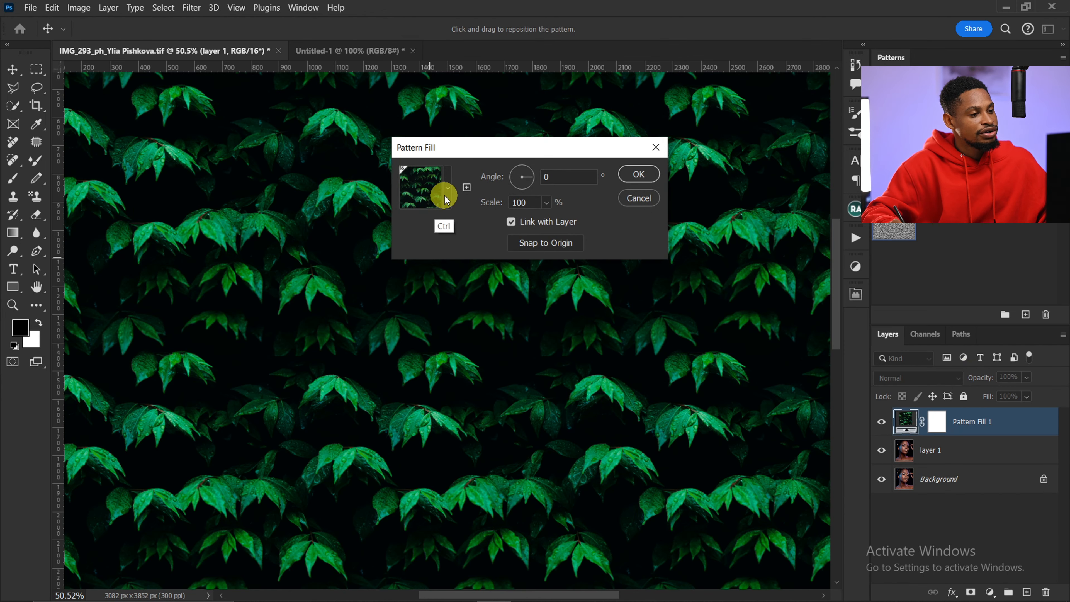
# - Choose the newly defined gray texture, stored below the SKIN TEXTURE PATTERN group, as the fill layer's pattern
pyautogui.click(447, 189)
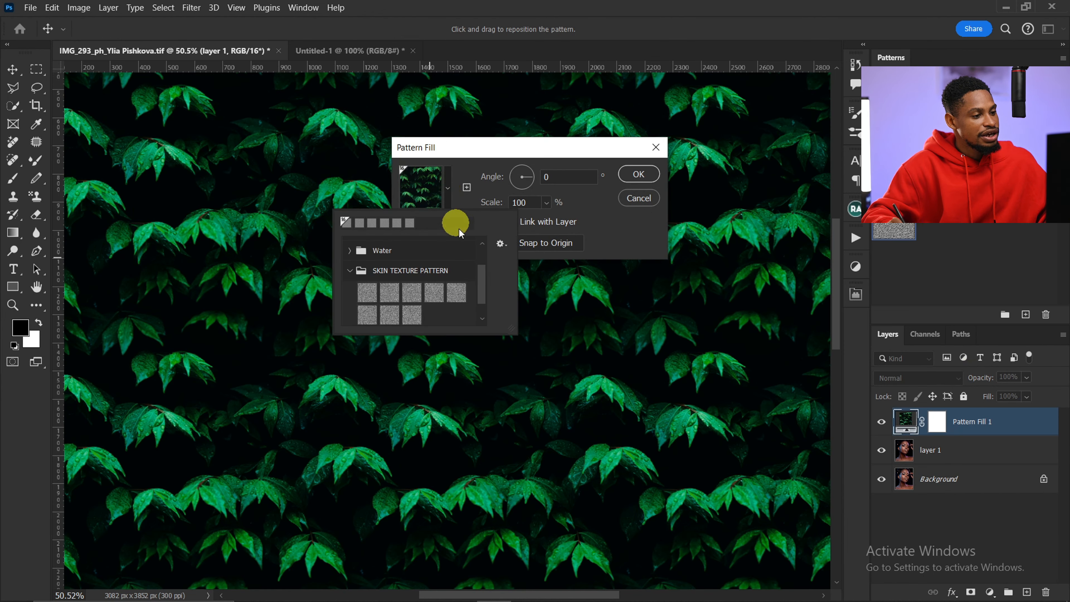
pyautogui.click(352, 272)
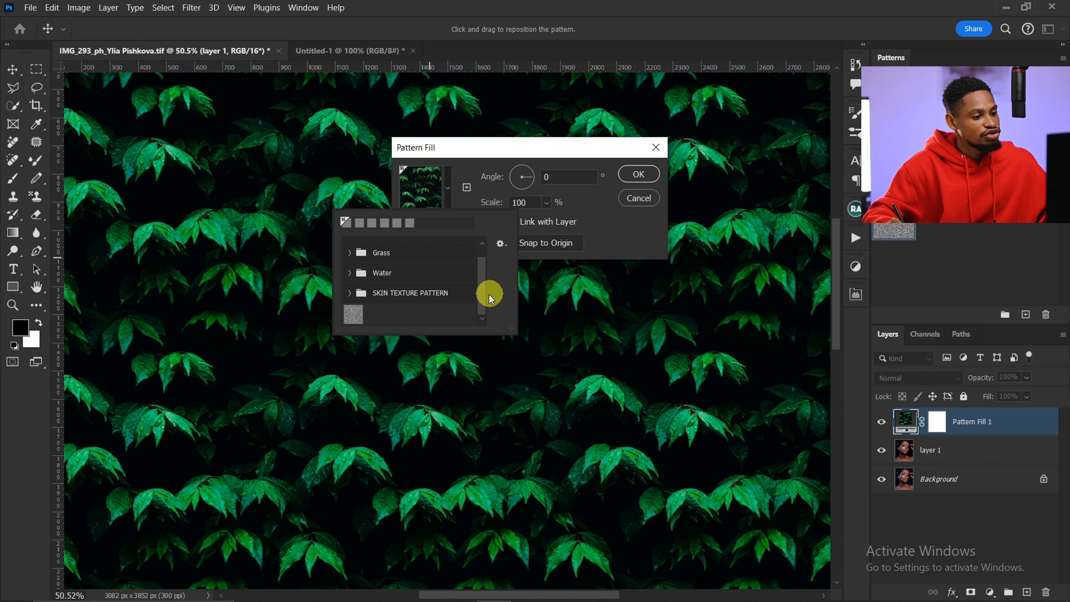
pyautogui.click(353, 314)
pyautogui.click(353, 314)
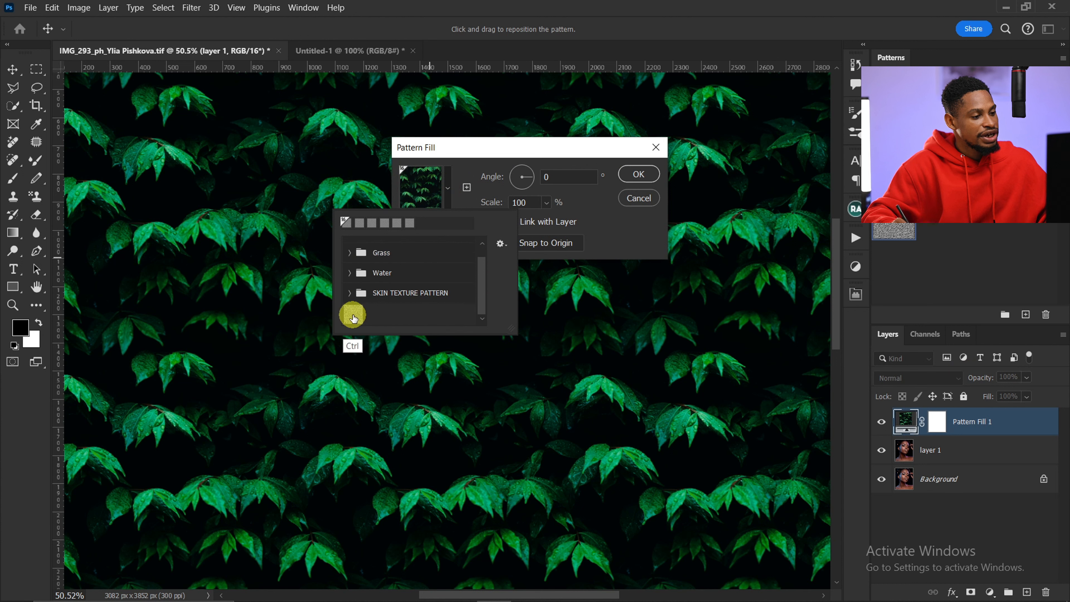
pyautogui.click(353, 314)
pyautogui.doubleClick(353, 314)
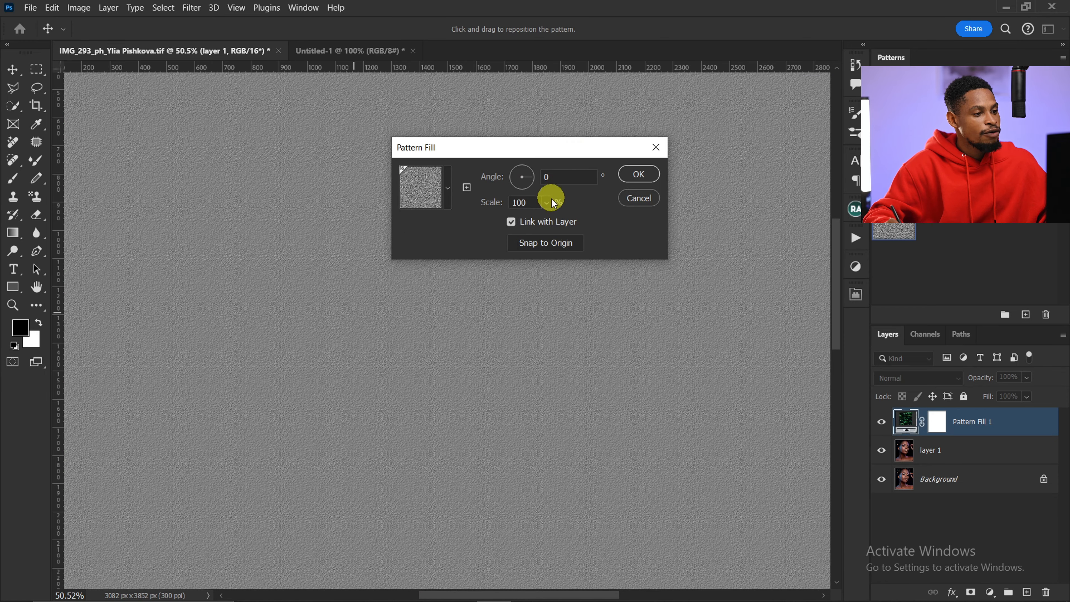
# - Set the pattern fill's scale to 110% and apply the fill
pyautogui.click(546, 202)
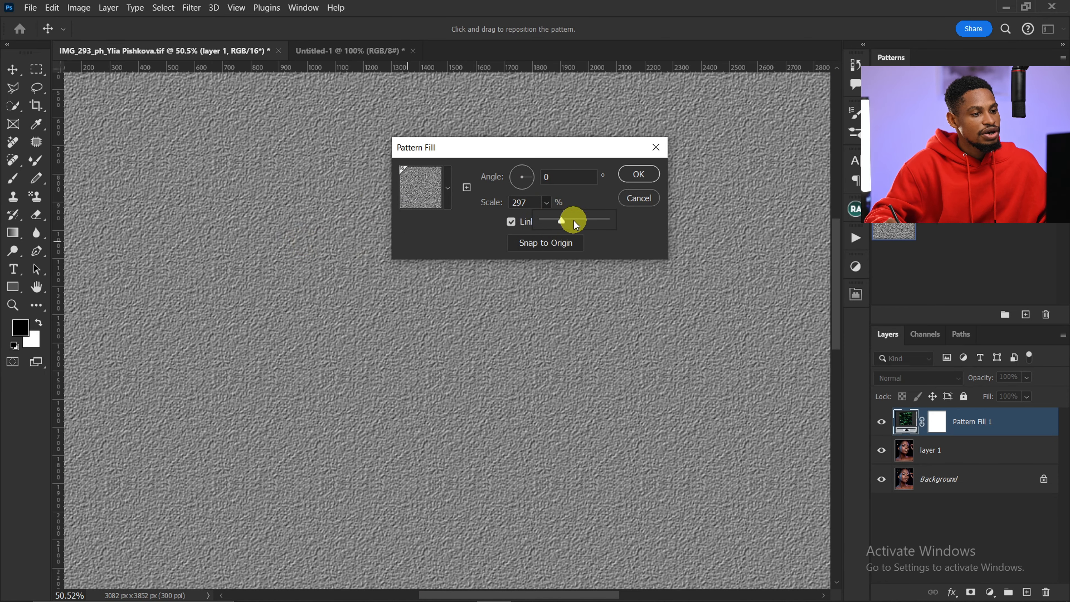
pyautogui.moveTo(562, 222); pyautogui.dragTo(550, 222)
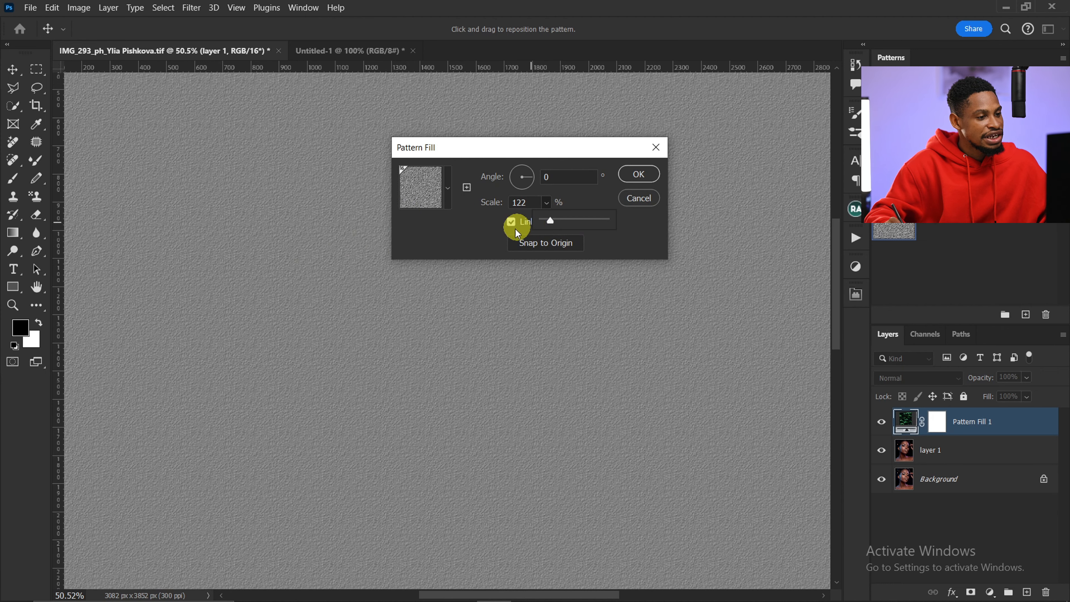
pyautogui.press('ctrl')
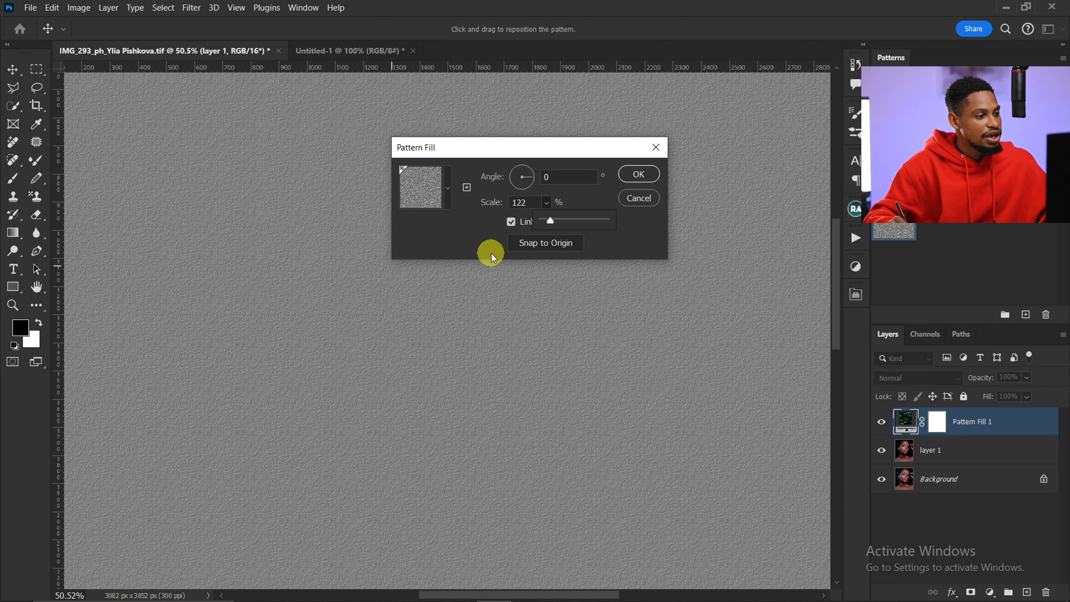
pyautogui.click(530, 201)
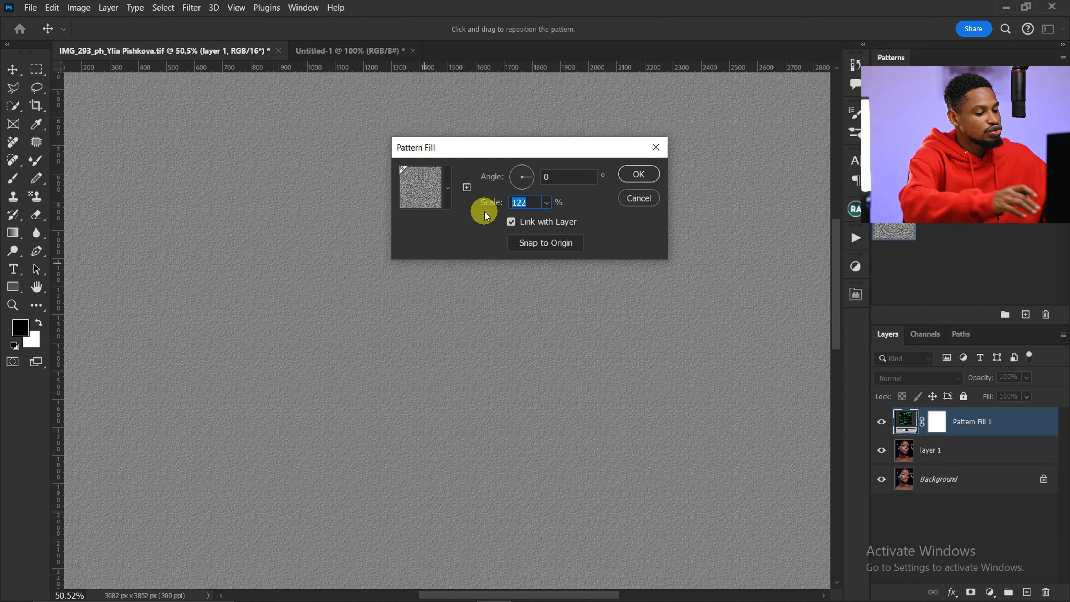
pyautogui.write('1')
pyautogui.write('19')
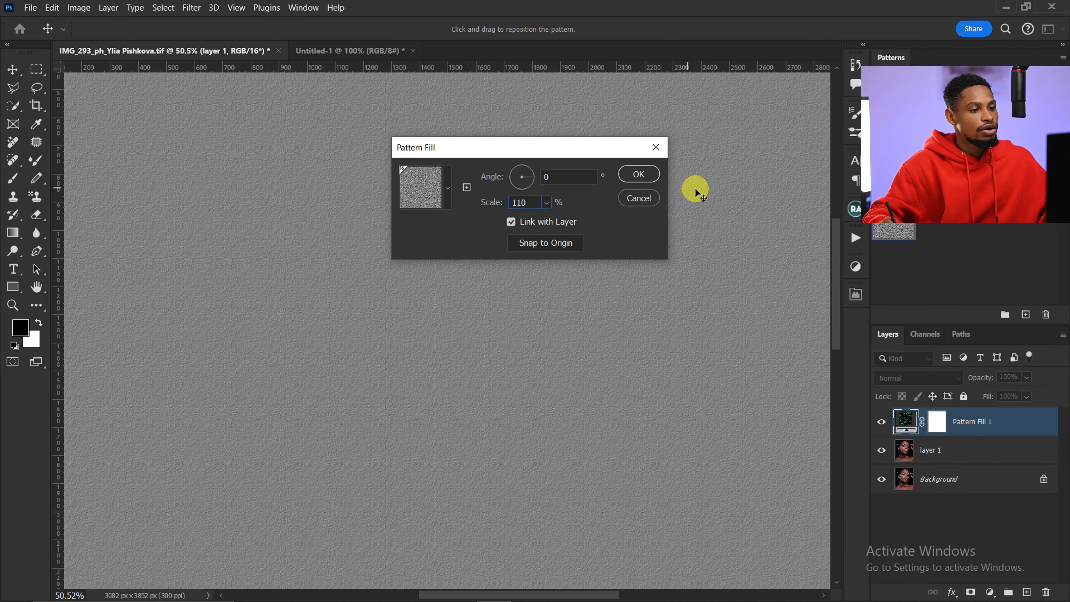
pyautogui.click(637, 174)
# - Set the pattern fill layer's blend mode to Soft Light
pyautogui.hotkey('ctrl', '0')
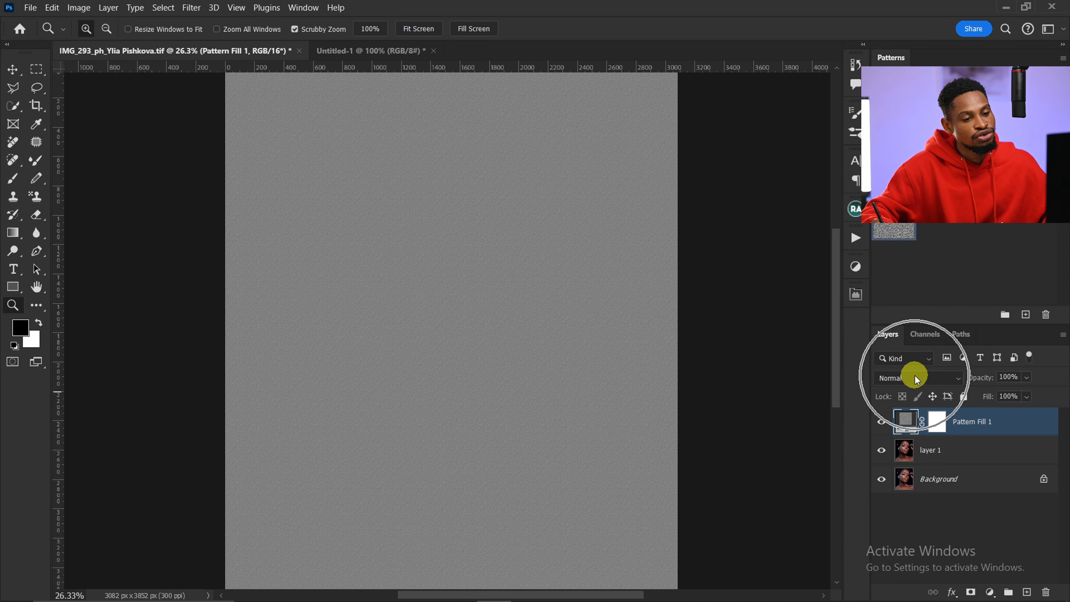
pyautogui.click(917, 386)
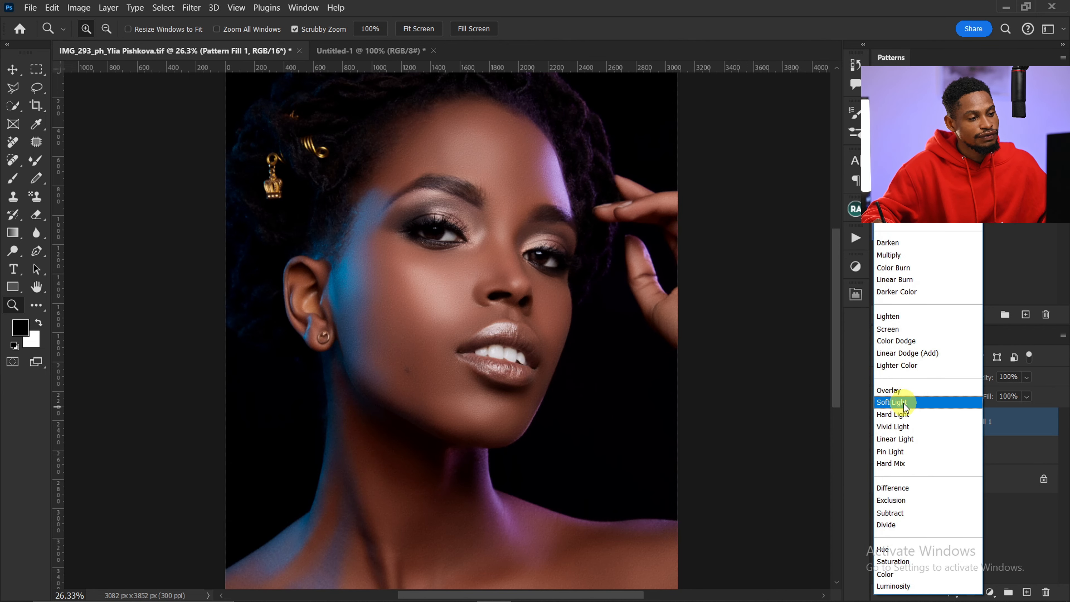
pyautogui.click(904, 404)
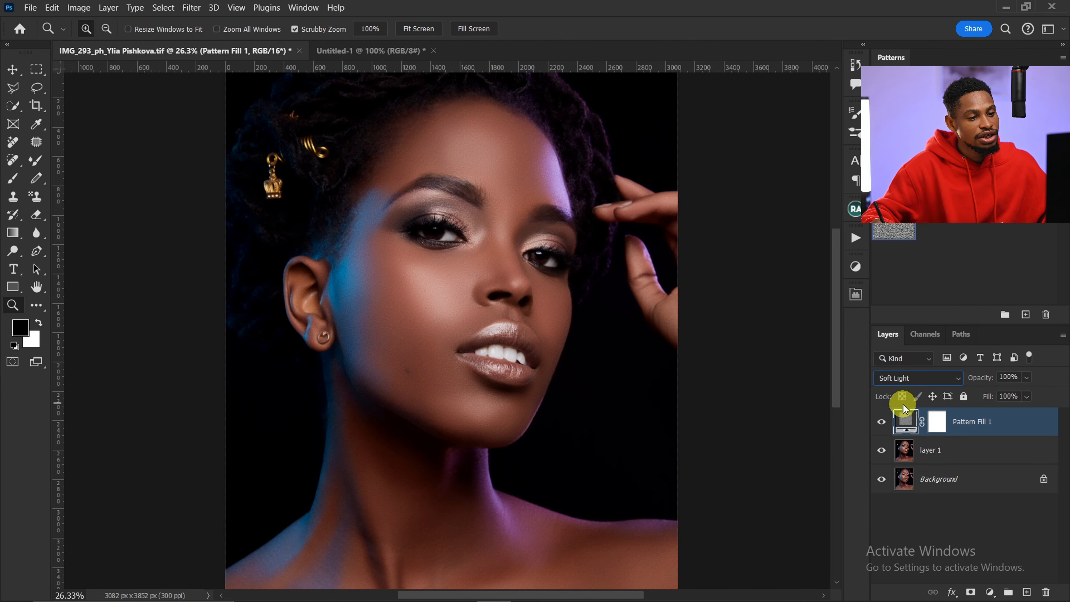
pyautogui.click(906, 382)
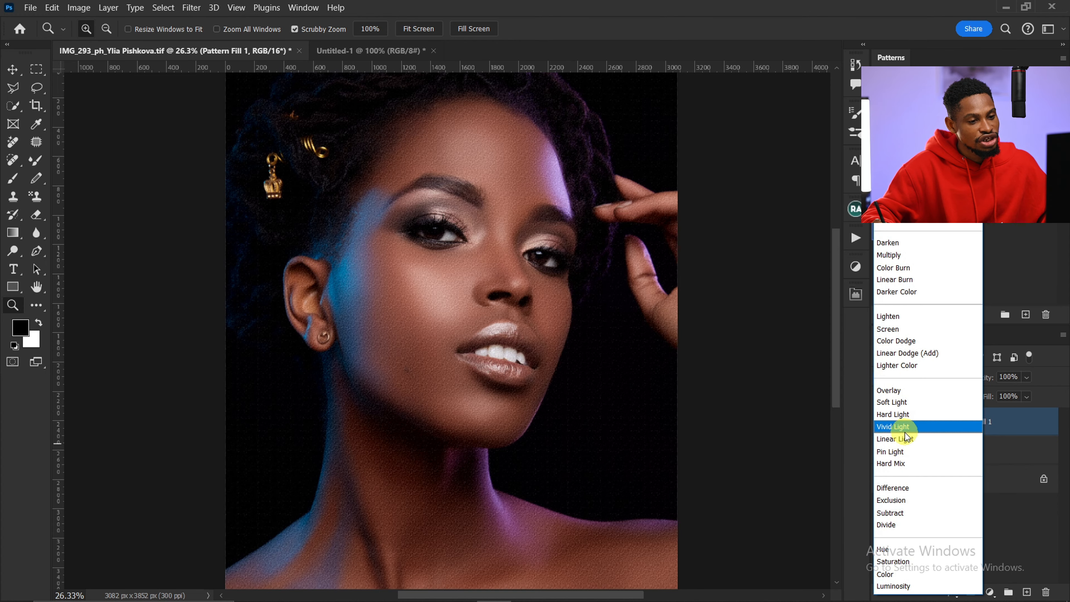
pyautogui.click(901, 404)
# - Check the texture on the face and rasterize the Pattern Fill 1 layer
pyautogui.moveTo(429, 292)
pyautogui.mouseDown()
pyautogui.moveTo(497, 293)
pyautogui.moveTo(447, 295)
pyautogui.mouseUp()
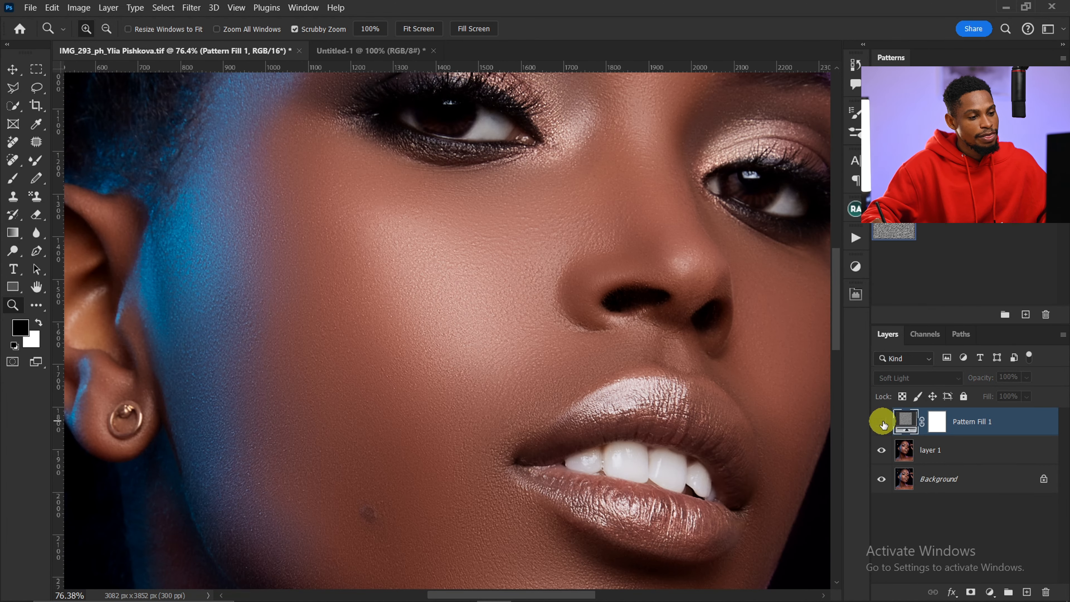
pyautogui.moveTo(574, 213); pyautogui.dragTo(505, 214)
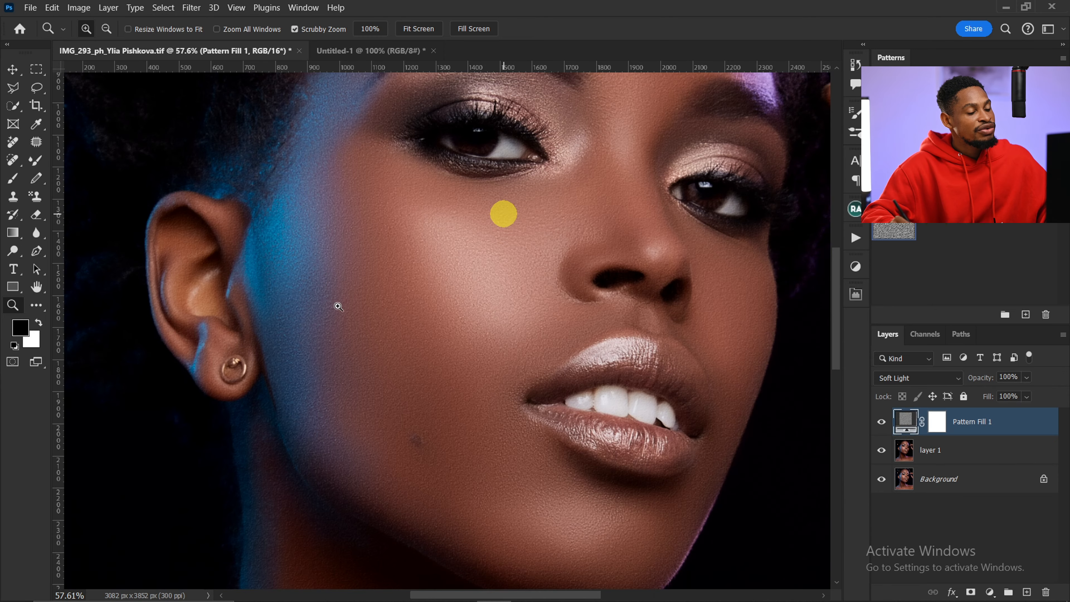
pyautogui.moveTo(522, 252); pyautogui.dragTo(534, 249)
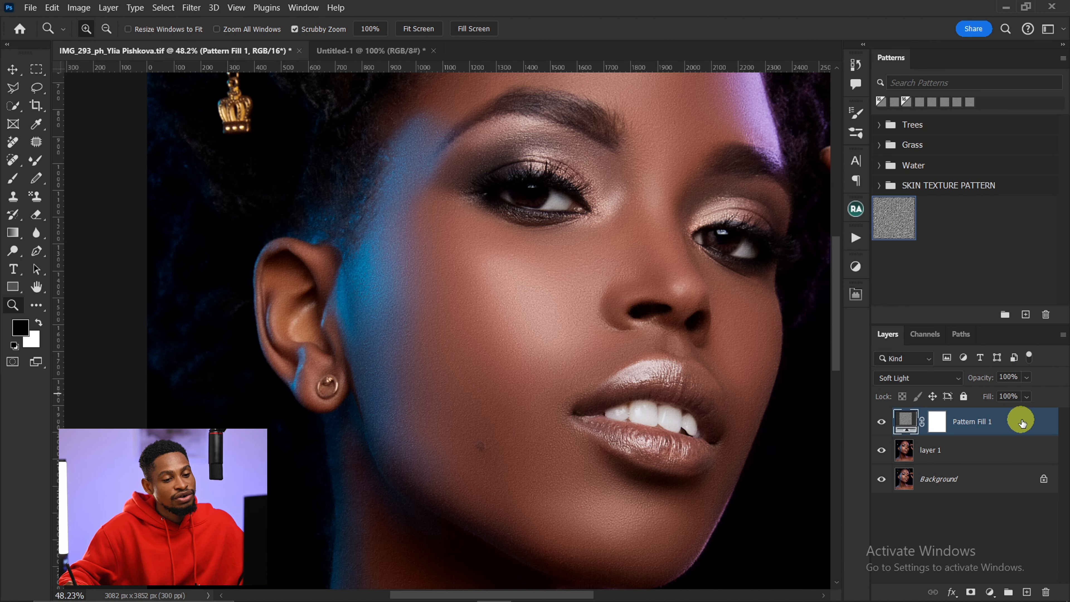
pyautogui.click(1031, 427)
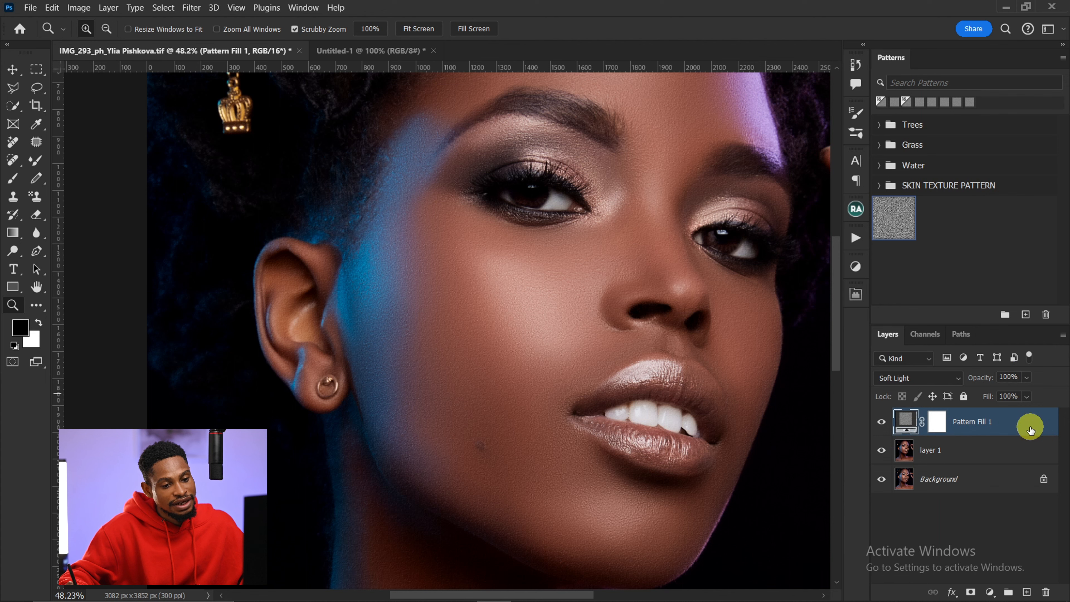
pyautogui.rightClick(1030, 427)
pyautogui.click(948, 273)
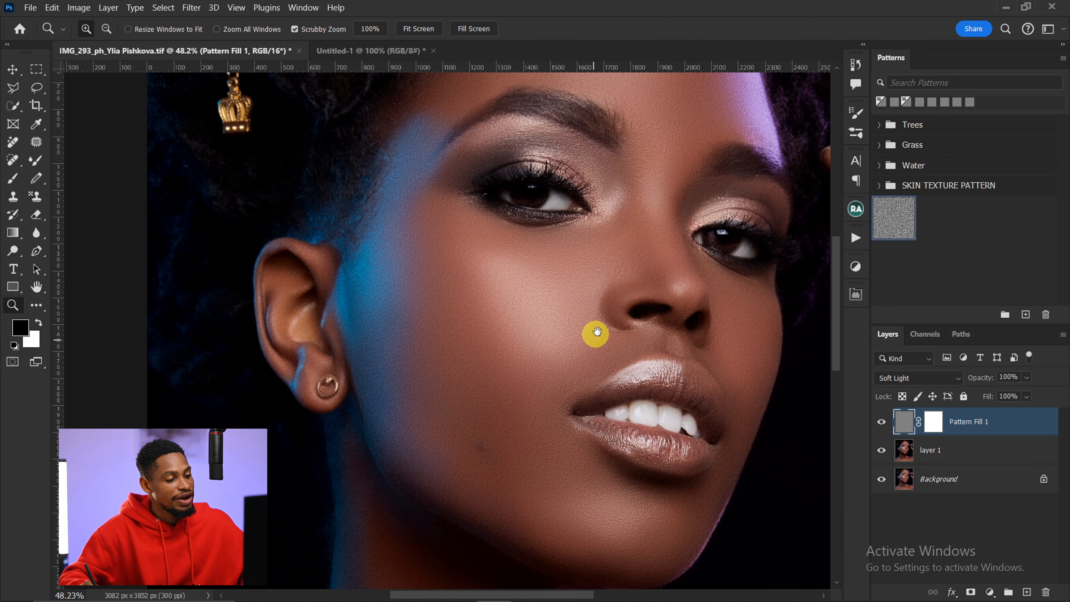
# - Open the Liquify filter on the texture layer and show all layers as a backdrop behind it at 55 opacity
pyautogui.moveTo(596, 332); pyautogui.dragTo(530, 340)
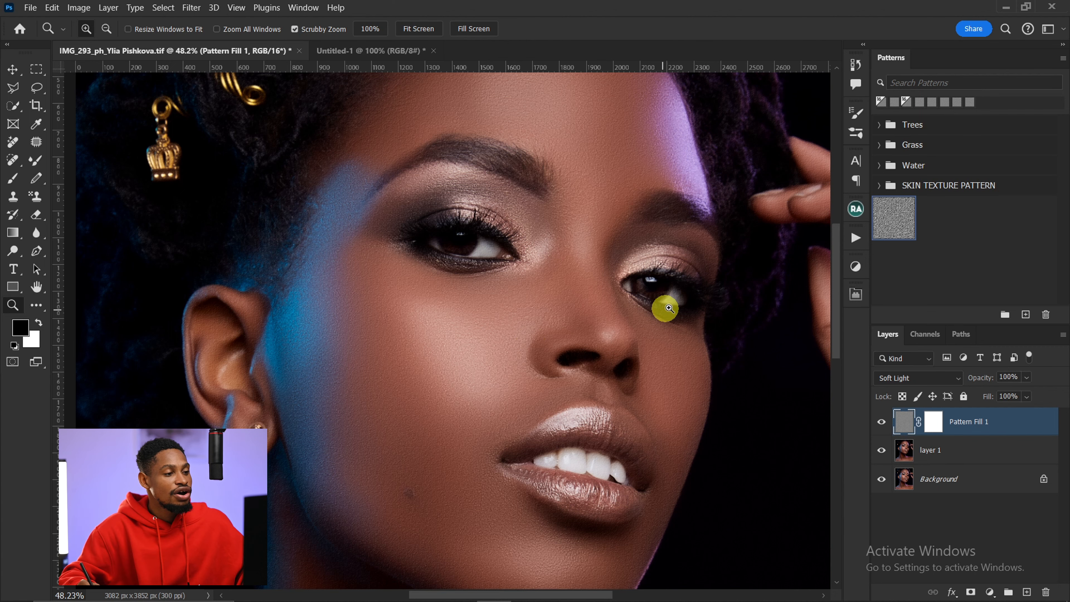
pyautogui.click(191, 8)
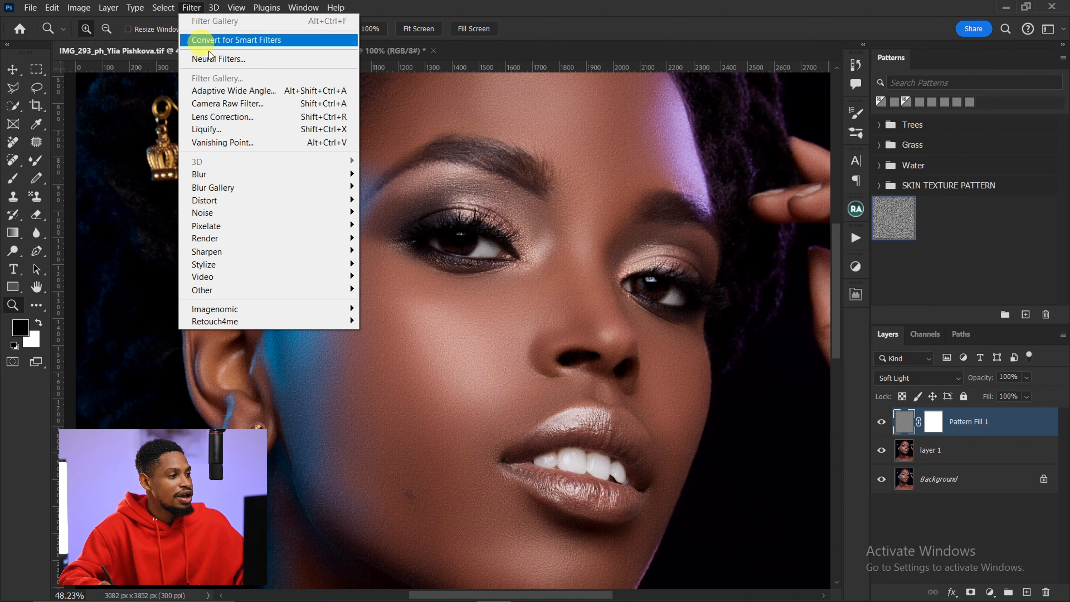
pyautogui.click(252, 130)
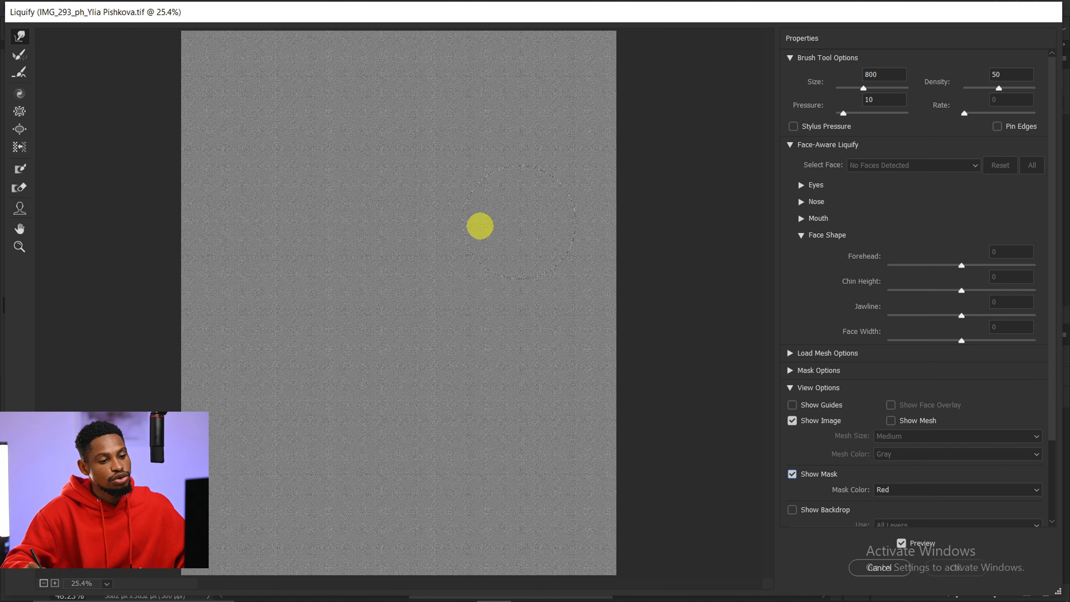
pyautogui.click(792, 513)
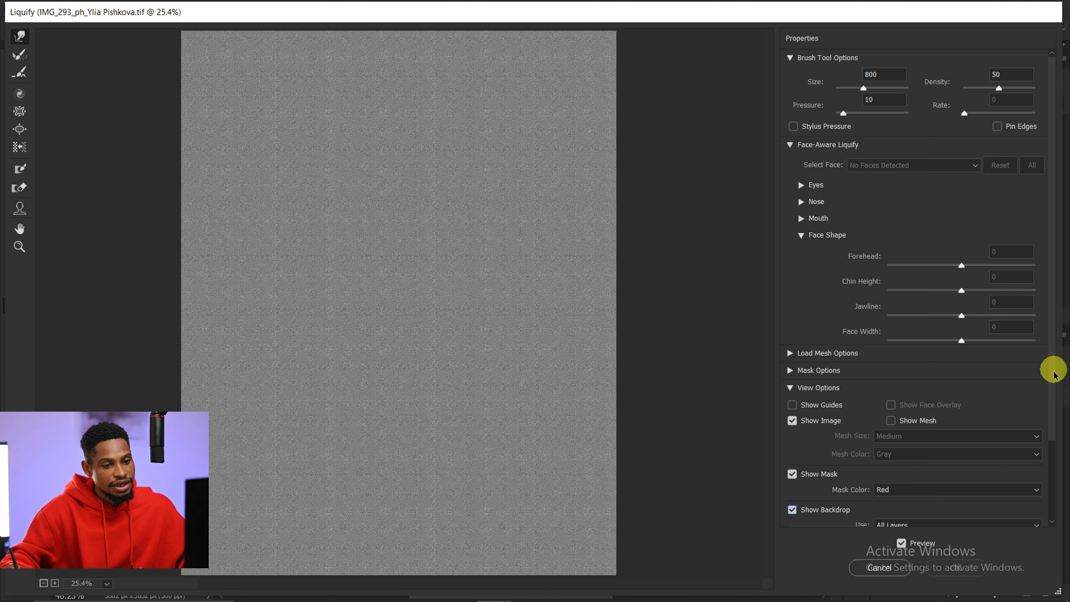
pyautogui.moveTo(1053, 373); pyautogui.dragTo(1061, 478)
pyautogui.click(924, 438)
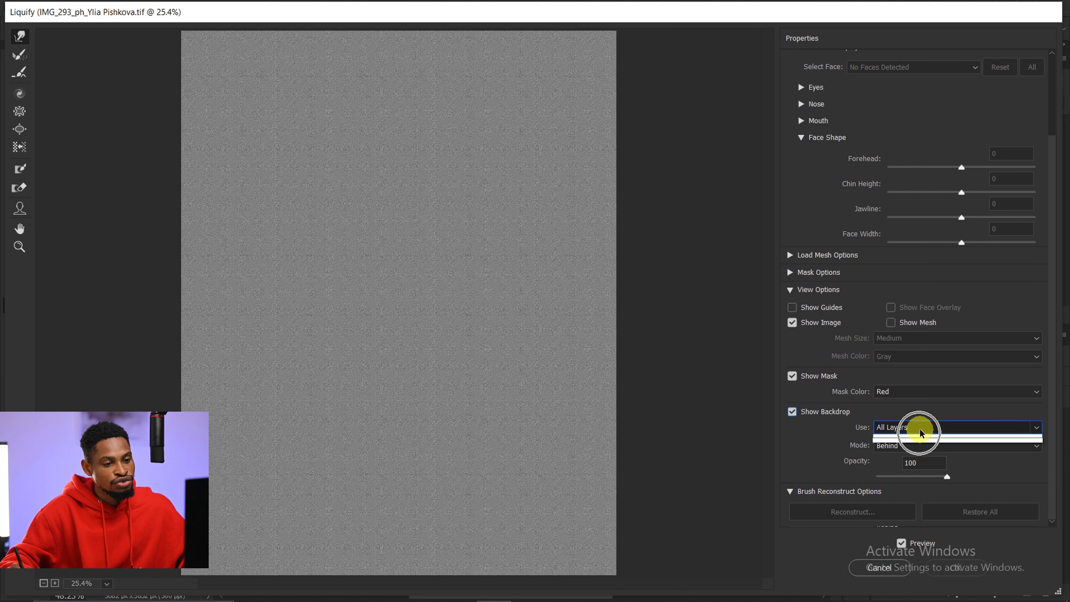
pyautogui.click(922, 441)
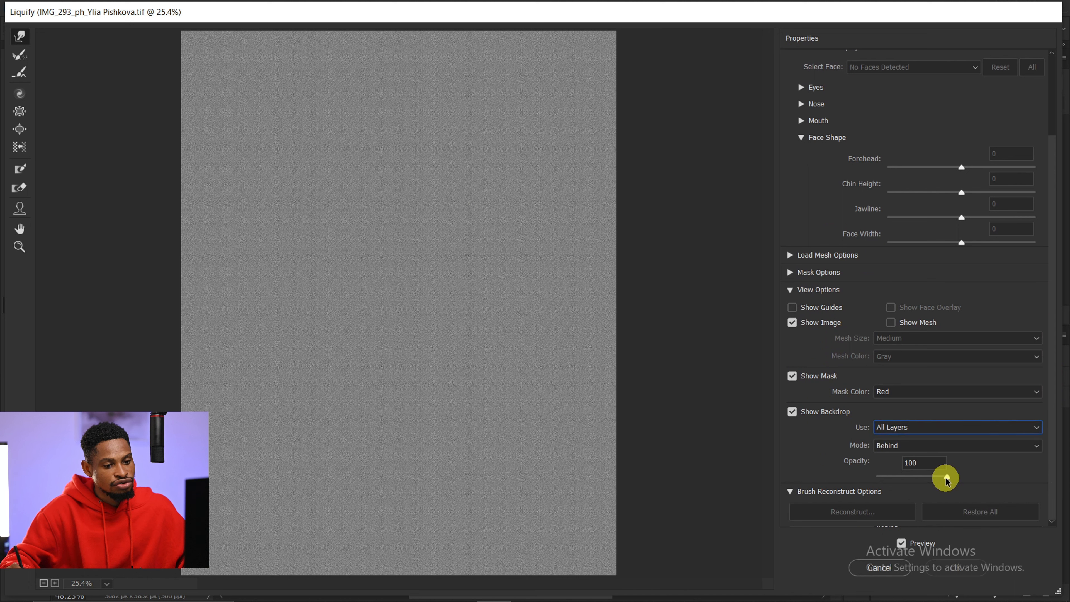
pyautogui.moveTo(945, 480); pyautogui.dragTo(921, 480)
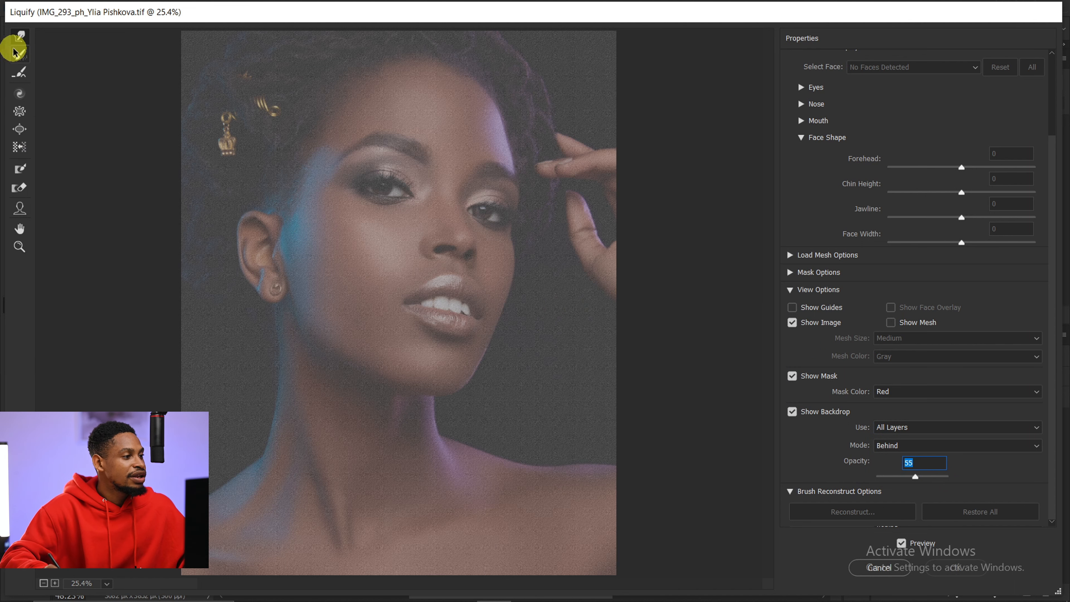
# - Adjust the Forward Warp brush size and push the texture along the face contours from the forehead to the jaw
pyautogui.moveTo(436, 157)
pyautogui.mouseDown()
pyautogui.moveTo(416, 143)
pyautogui.moveTo(397, 165)
pyautogui.mouseUp()
pyautogui.press(']')
pyautogui.press(']')
pyautogui.press(']')
pyautogui.press(']')
pyautogui.press('[')
pyautogui.press('[')
pyautogui.press('[')
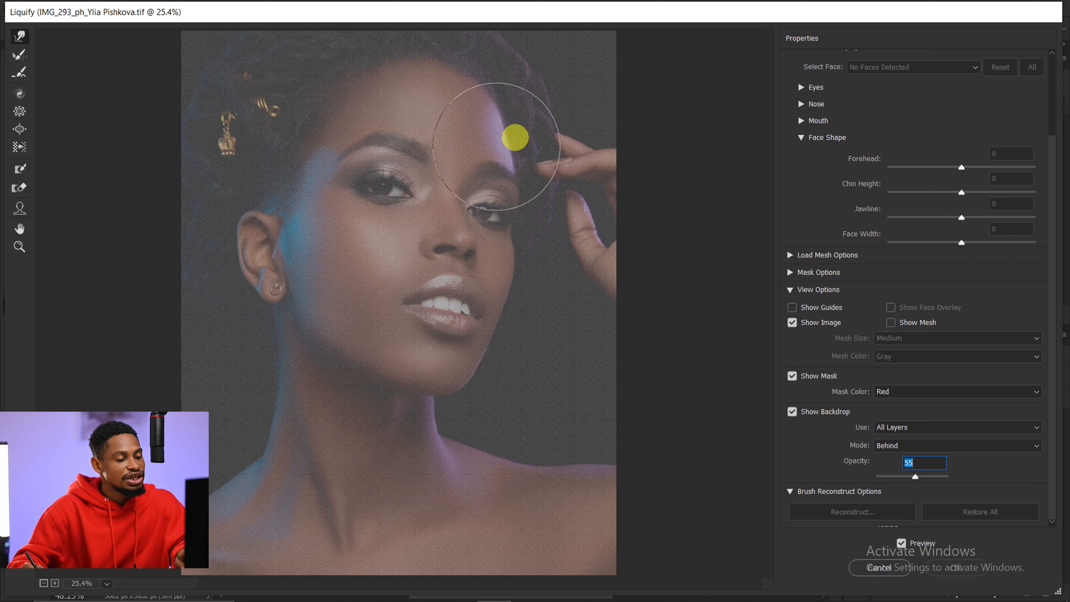
pyautogui.press(']')
pyautogui.moveTo(508, 318)
pyautogui.mouseDown()
pyautogui.moveTo(484, 308)
pyautogui.moveTo(504, 362)
pyautogui.moveTo(459, 343)
pyautogui.mouseUp()
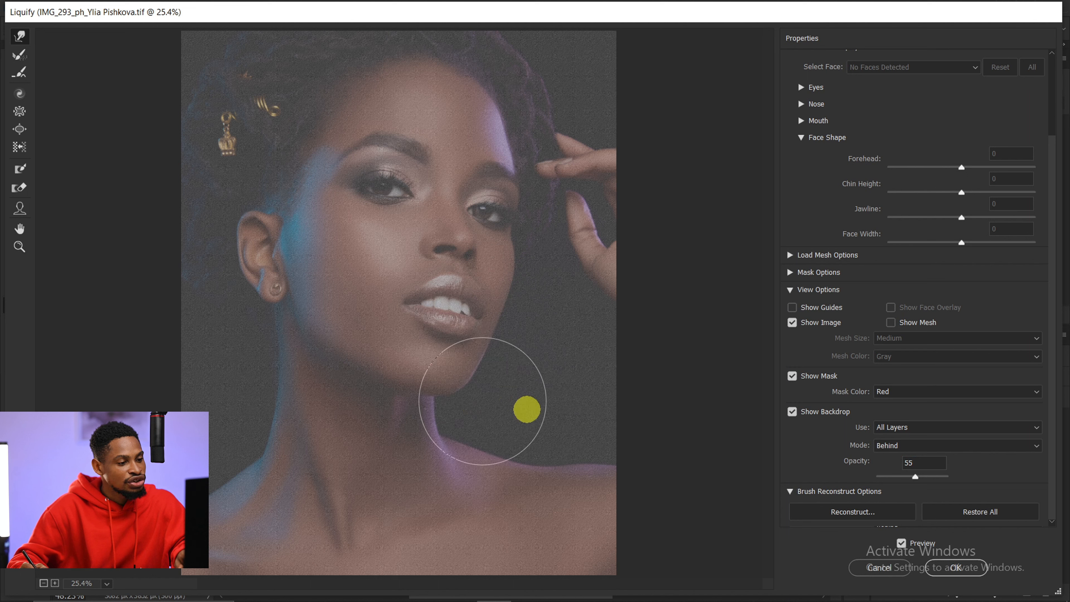
pyautogui.press('[')
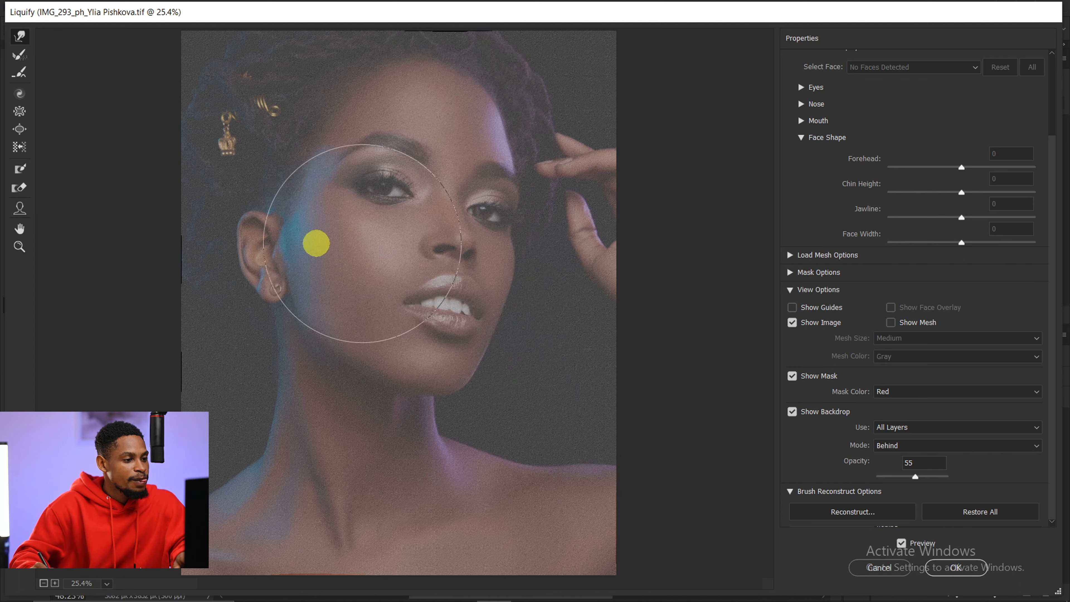
# - Switch to the Bloat tool and enlarge its brush for the cheek area
pyautogui.click(19, 128)
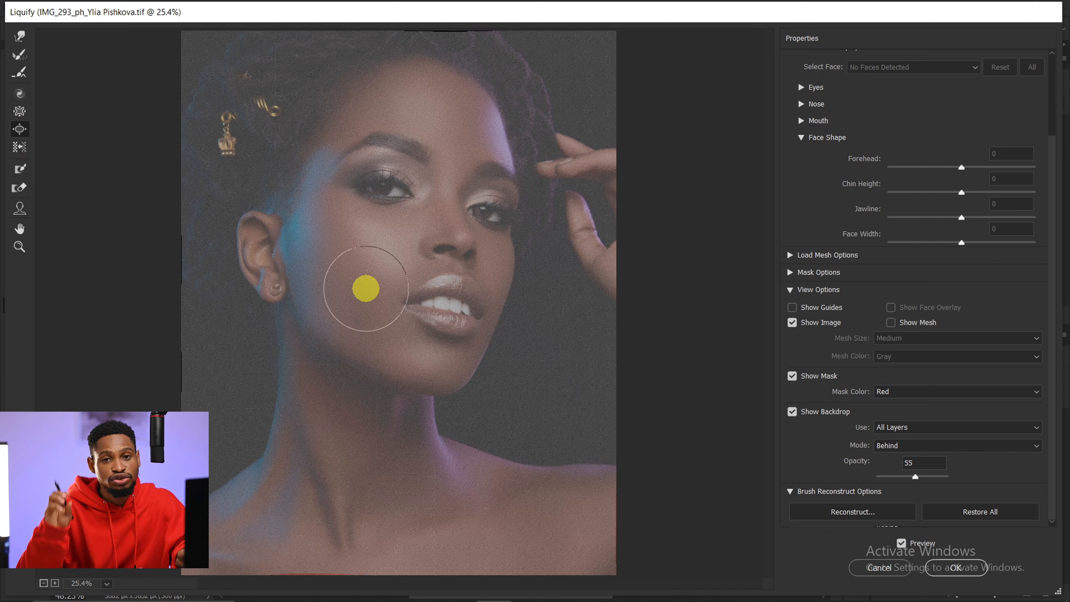
pyautogui.press(']')
pyautogui.press(']')
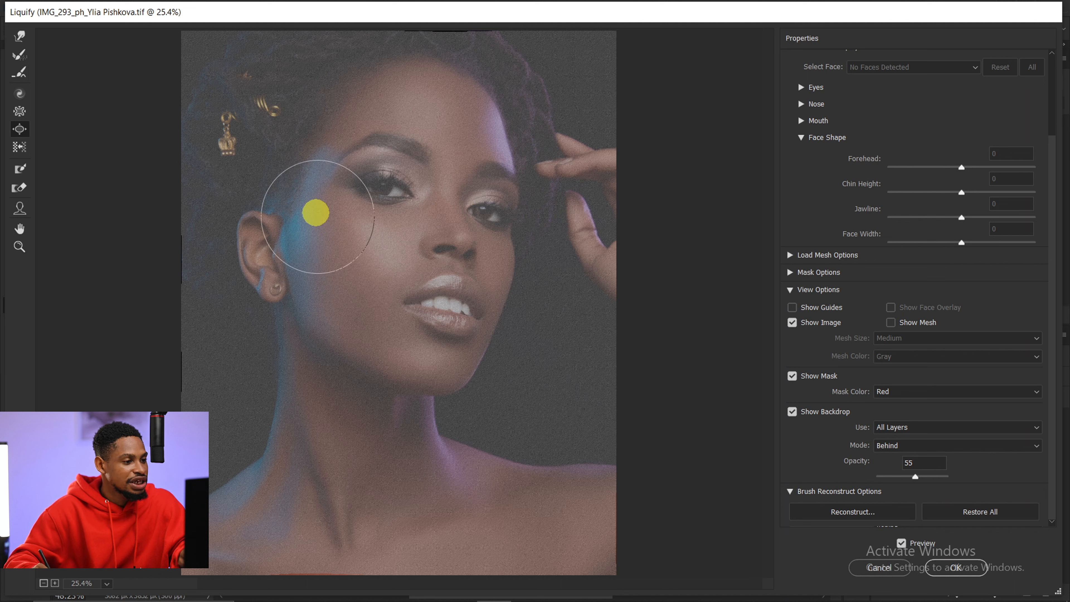
# - Switch to the Pucker tool, shrink its brush for the eye area, and apply the Liquify changes to the texture layer
pyautogui.click(20, 112)
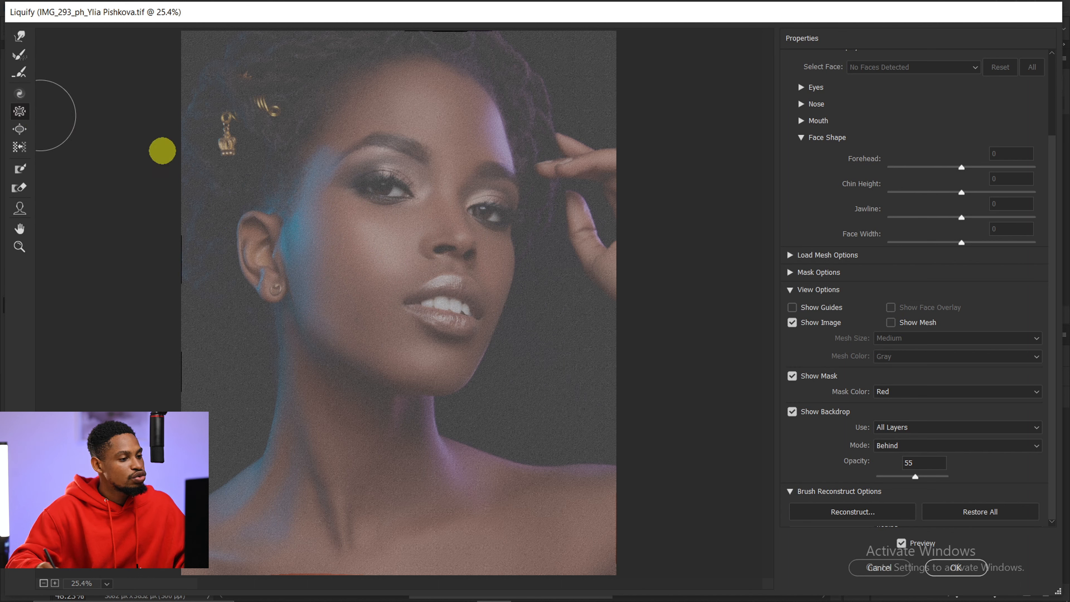
pyautogui.press('[')
pyautogui.press('[')
pyautogui.press('[')
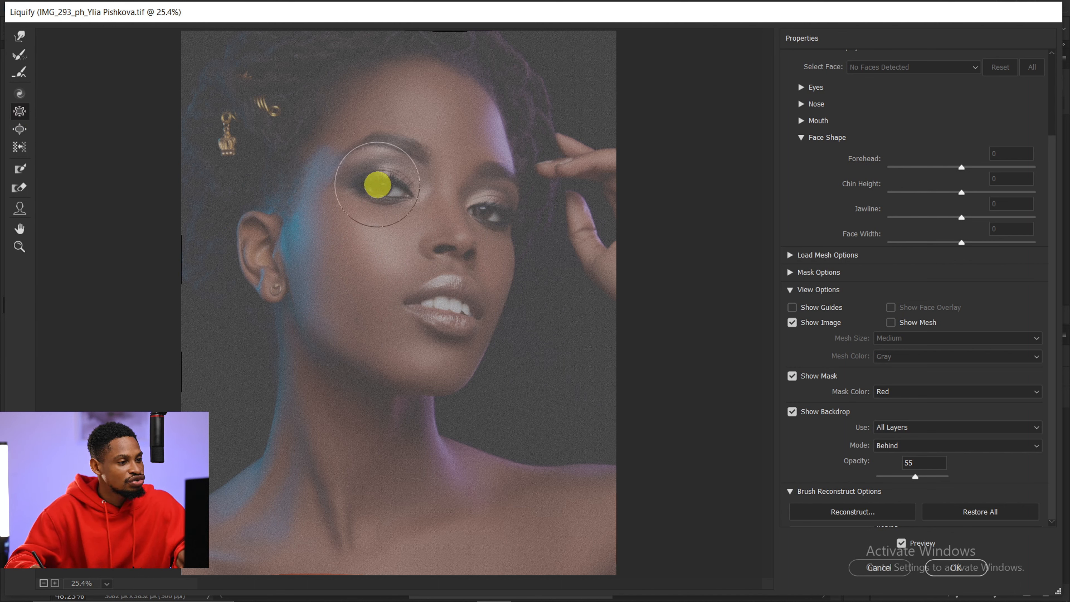
pyautogui.press('[')
pyautogui.press('[')
pyautogui.press('[')
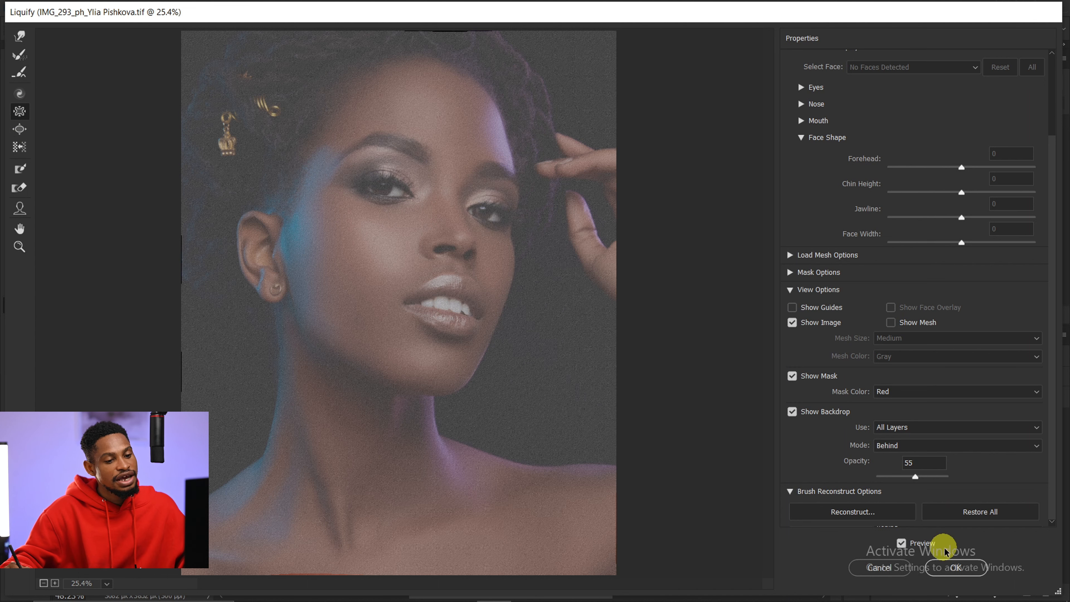
pyautogui.click(959, 567)
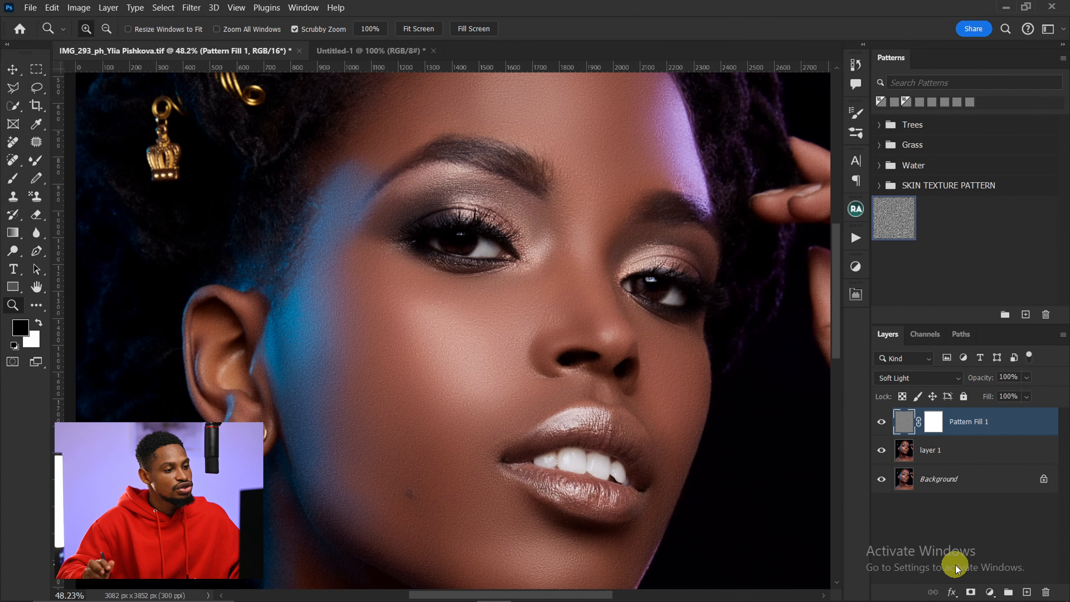
# - Examine the skin texture up close on the cheek, around the nostrils and under the eye
pyautogui.moveTo(382, 370); pyautogui.dragTo(406, 363)
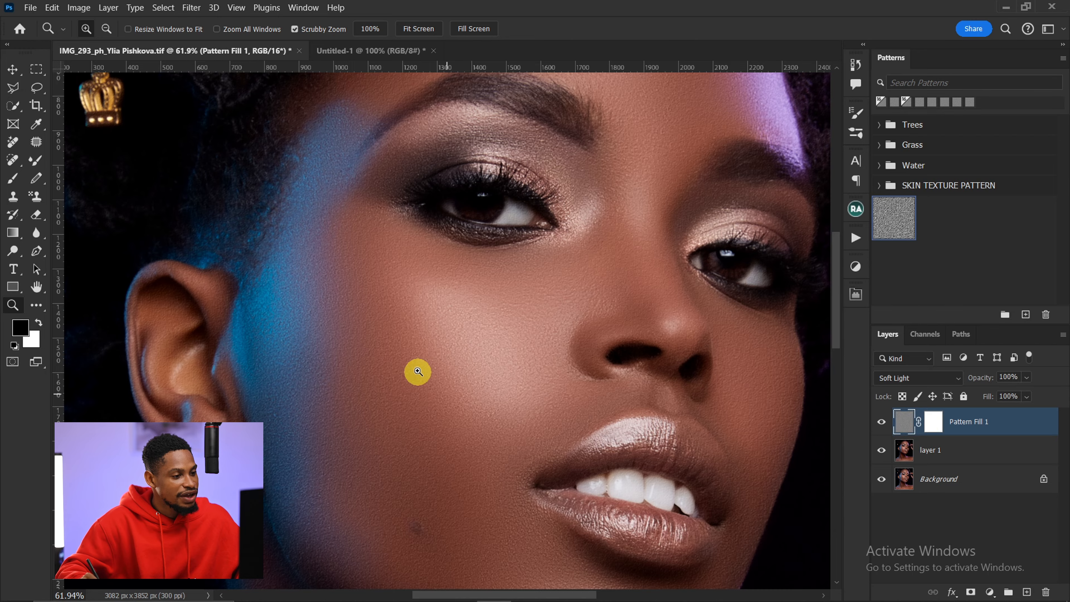
pyautogui.moveTo(417, 371); pyautogui.dragTo(449, 363)
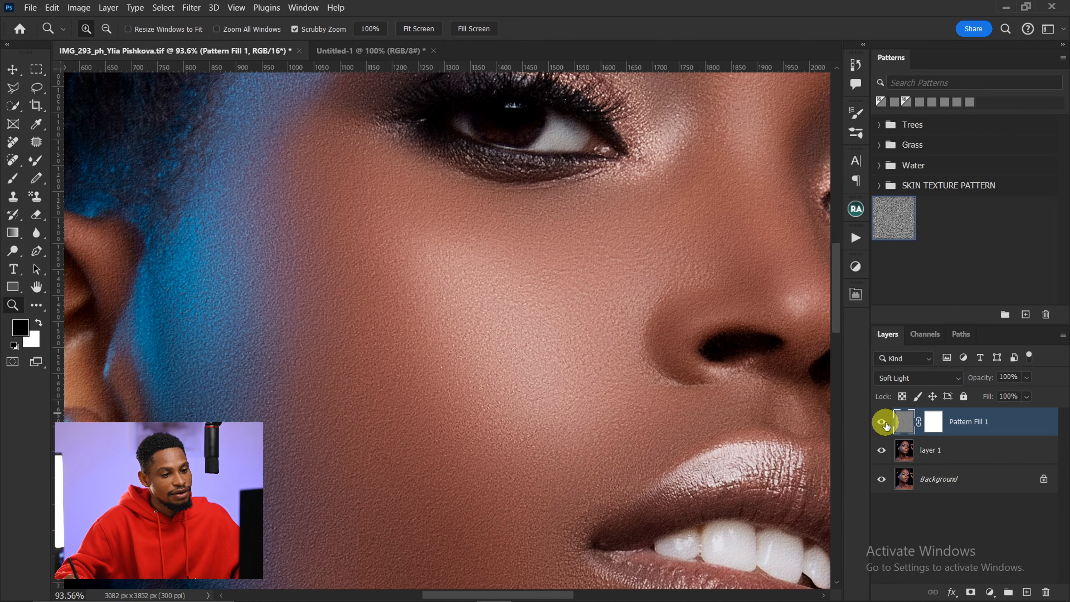
pyautogui.moveTo(667, 383)
pyautogui.mouseDown()
pyautogui.moveTo(628, 370)
pyautogui.moveTo(699, 402)
pyautogui.moveTo(574, 389)
pyautogui.moveTo(601, 341)
pyautogui.moveTo(651, 327)
pyautogui.moveTo(650, 304)
pyautogui.mouseUp()
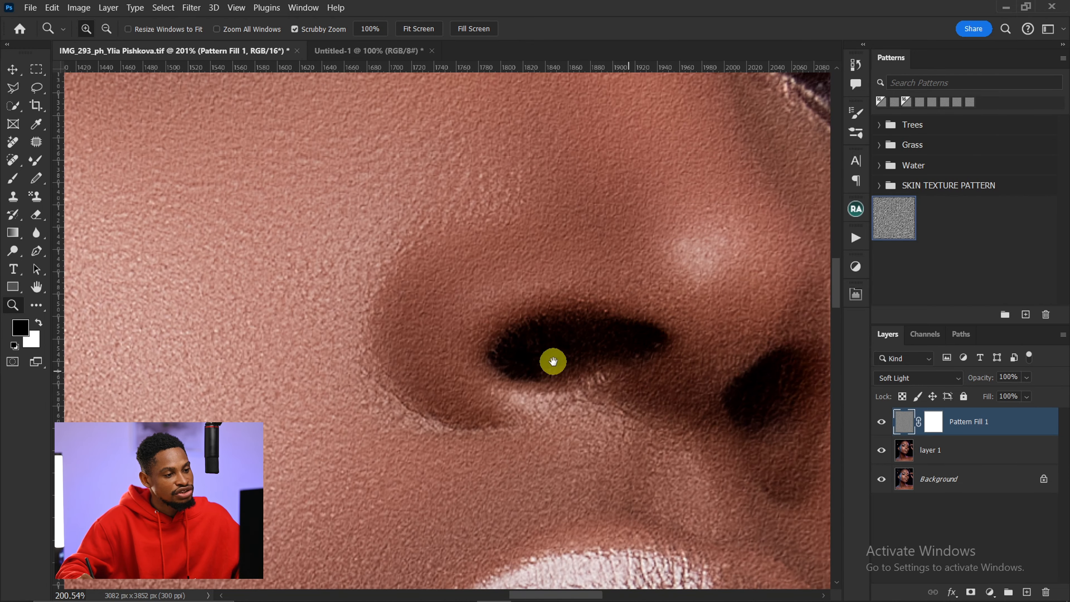
pyautogui.moveTo(553, 361); pyautogui.dragTo(653, 403)
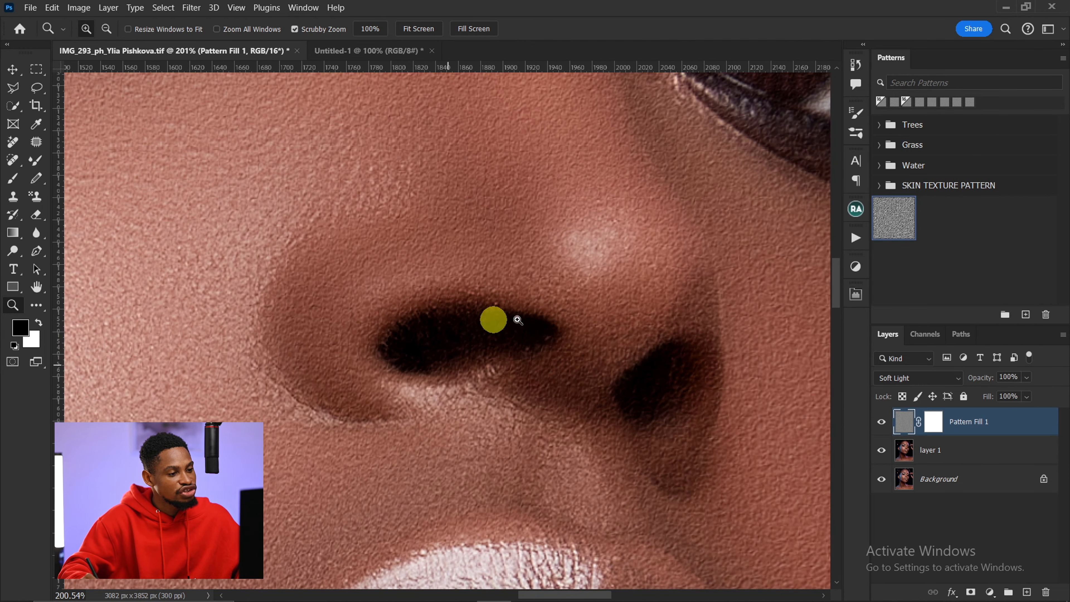
pyautogui.moveTo(524, 333); pyautogui.dragTo(474, 343)
pyautogui.moveTo(704, 177); pyautogui.dragTo(746, 168)
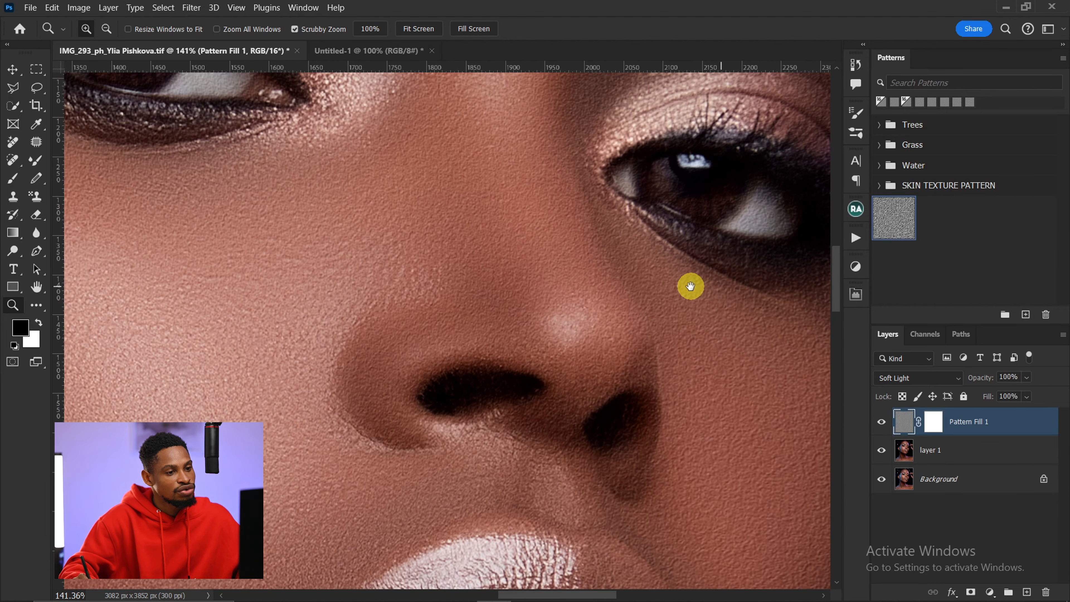
pyautogui.moveTo(690, 286); pyautogui.dragTo(648, 270)
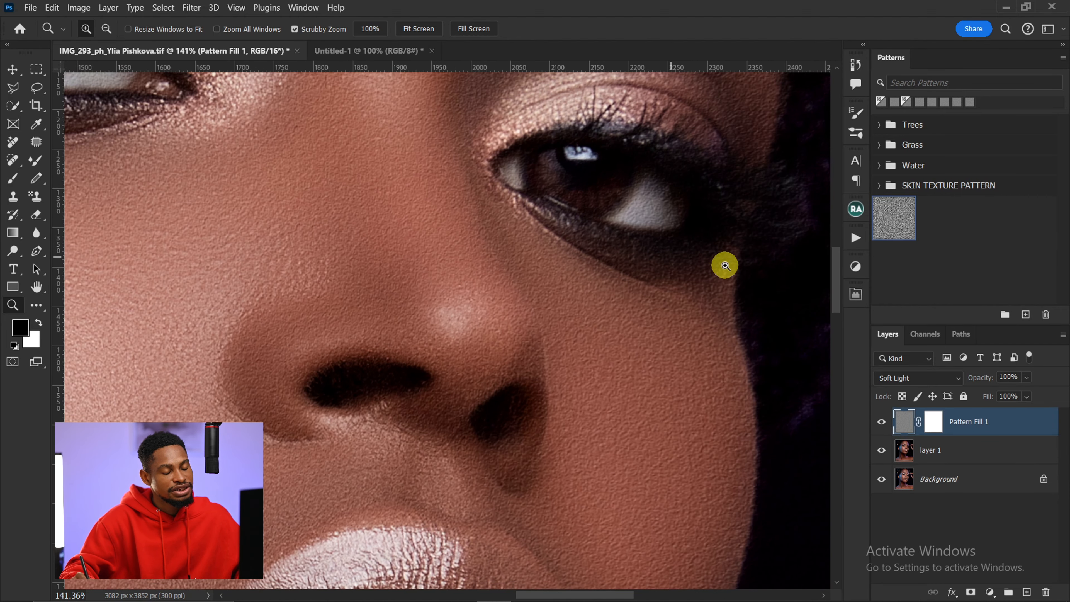
# - In the Pattern Fill 1 layer's Blending Options, split the underlying layer's dark Blend If slider to 37 / 103 and apply it
pyautogui.rightClick(1039, 423)
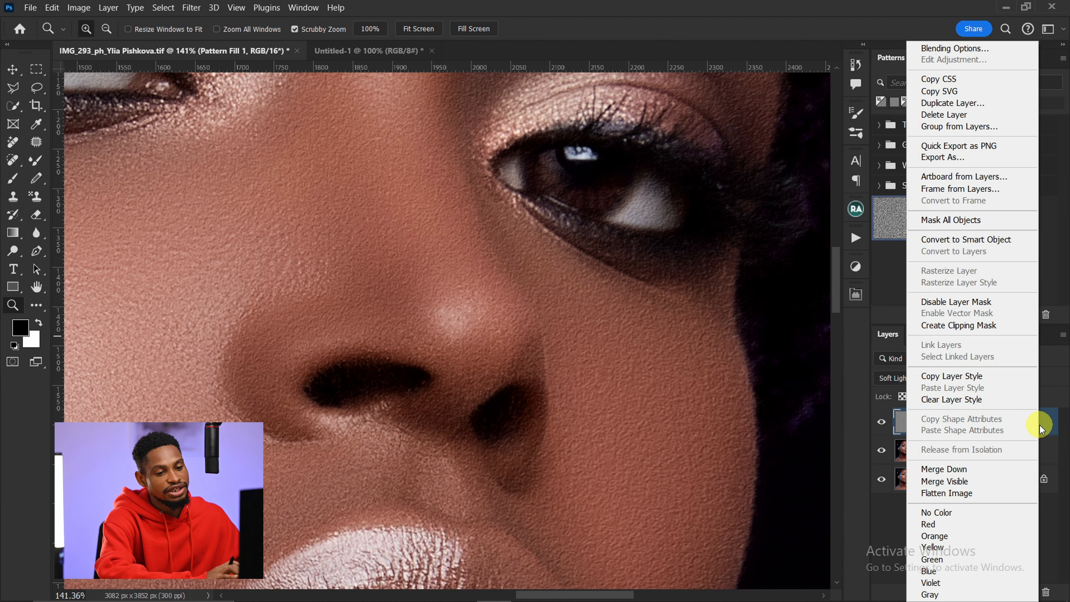
pyautogui.click(973, 50)
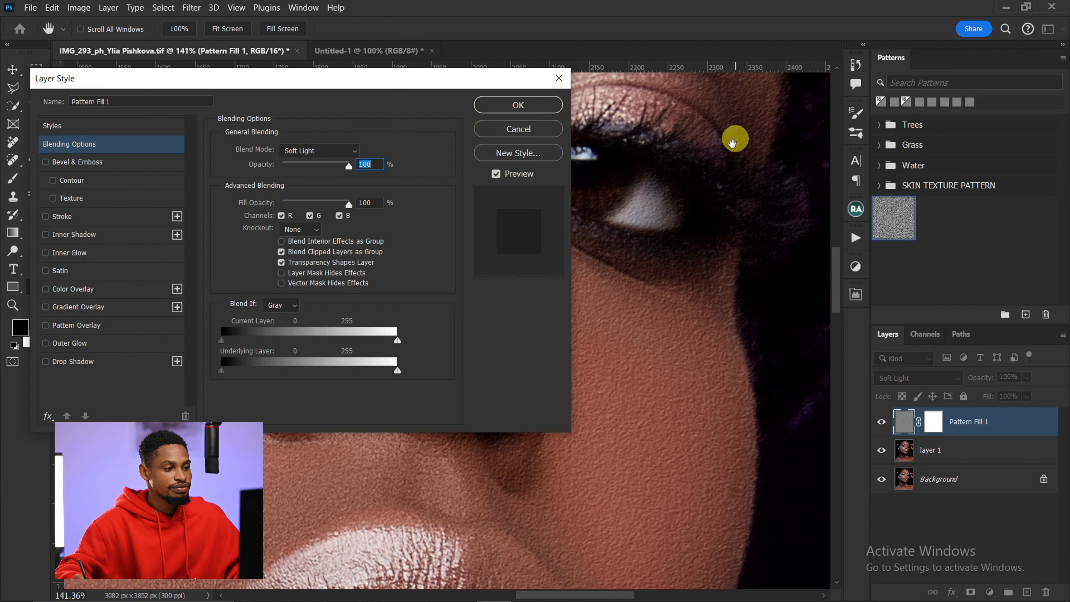
pyautogui.moveTo(322, 78); pyautogui.dragTo(868, 95)
pyautogui.press('ctrl')
pyautogui.press('ctrl')
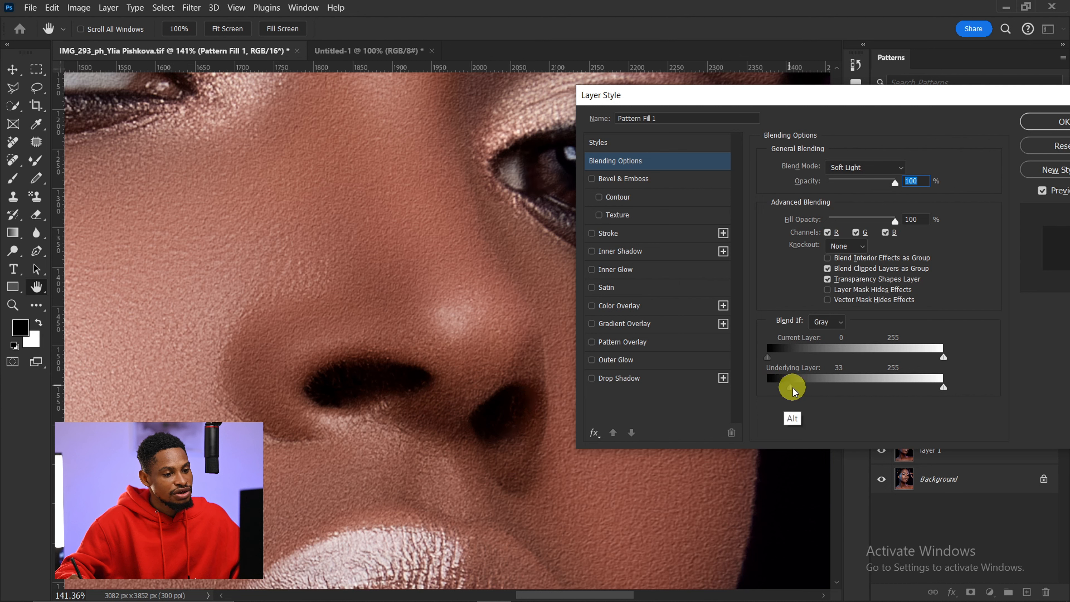
pyautogui.moveTo(795, 392); pyautogui.dragTo(839, 388)
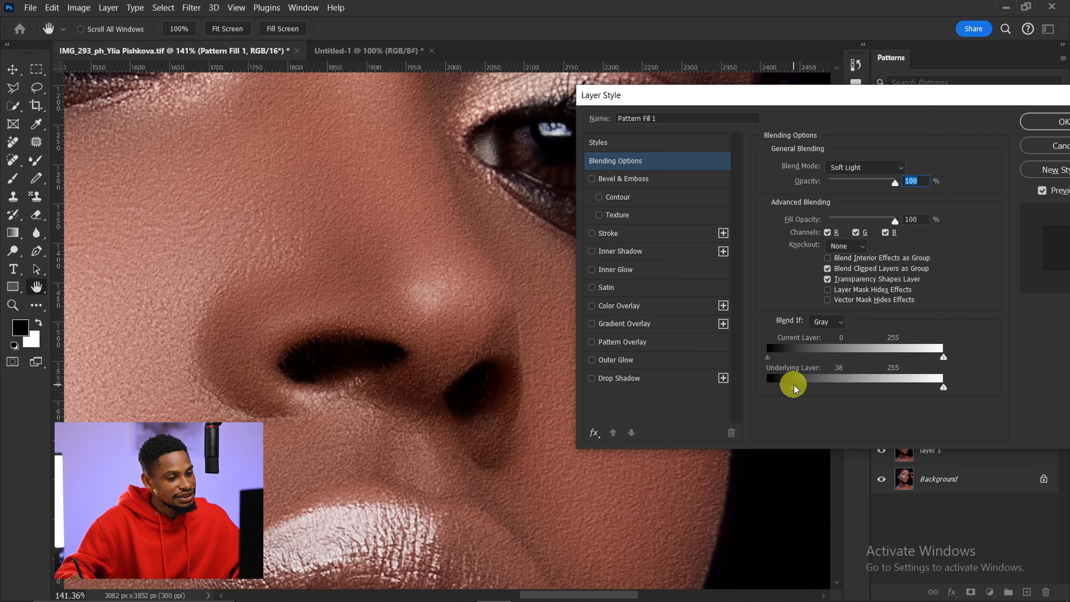
pyautogui.moveTo(797, 392); pyautogui.dragTo(820, 387)
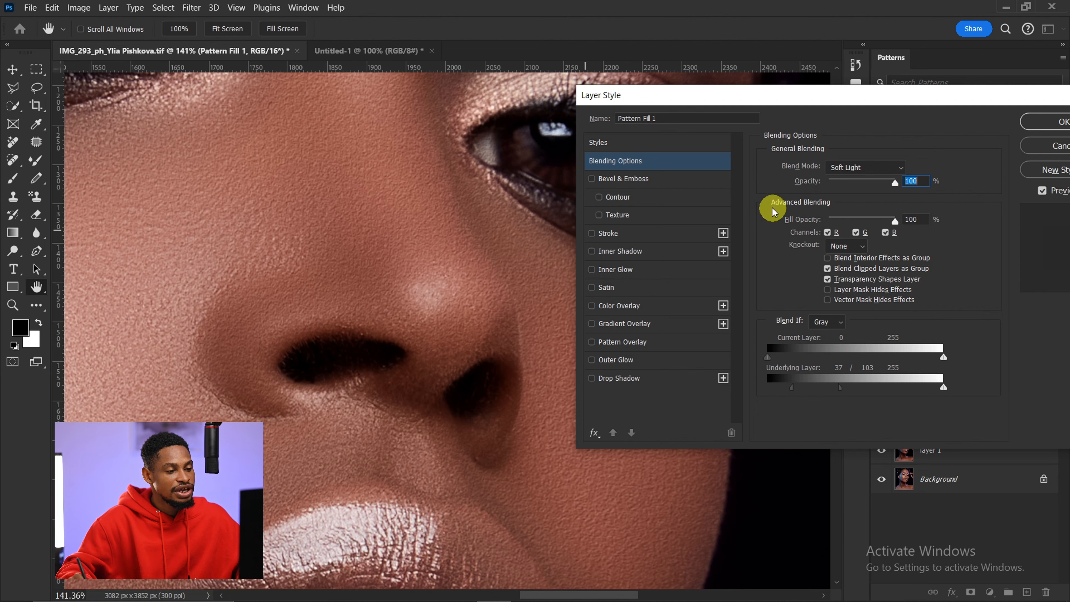
pyautogui.moveTo(467, 239); pyautogui.dragTo(330, 323)
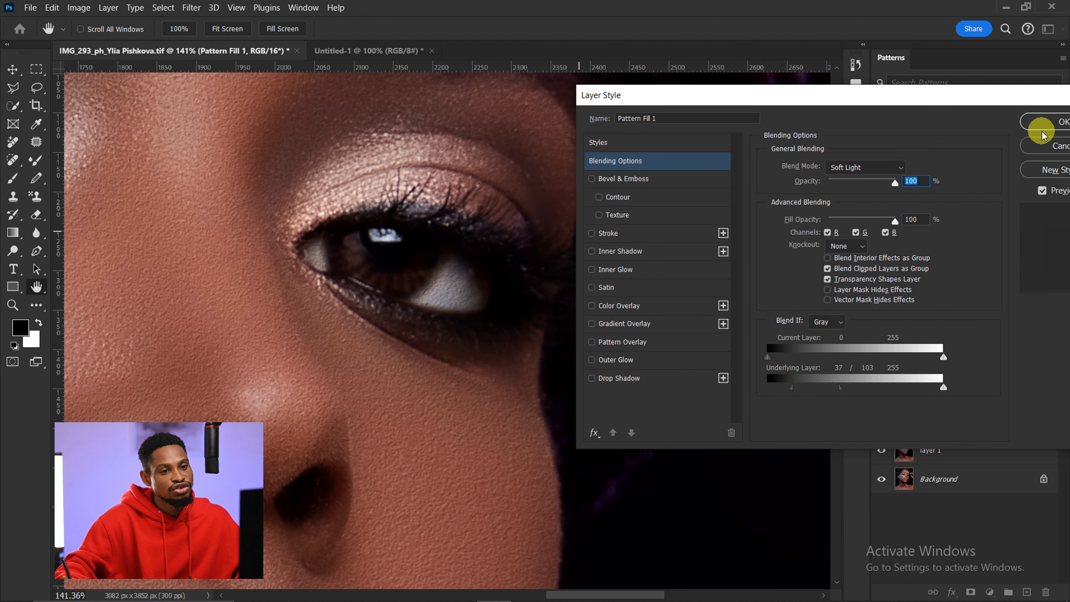
pyautogui.moveTo(981, 96); pyautogui.dragTo(917, 109)
pyautogui.click(1002, 134)
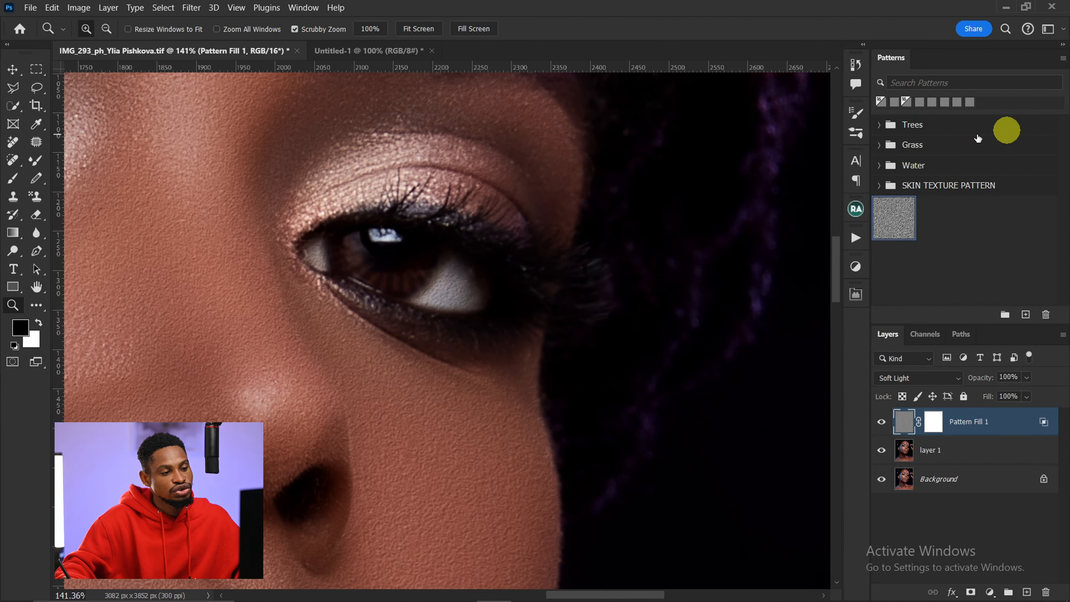
# - Review the blended texture across the cheeks, forehead and whole face at different magnifications
pyautogui.moveTo(190, 483); pyautogui.dragTo(349, 375)
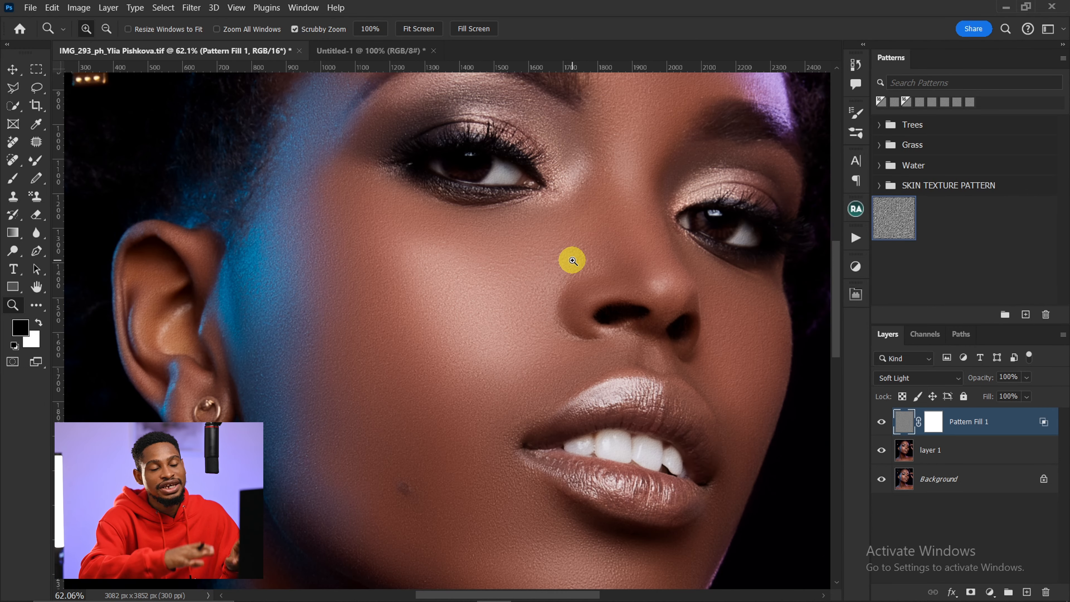
pyautogui.moveTo(421, 148); pyautogui.dragTo(429, 289)
pyautogui.moveTo(563, 236); pyautogui.dragTo(545, 168)
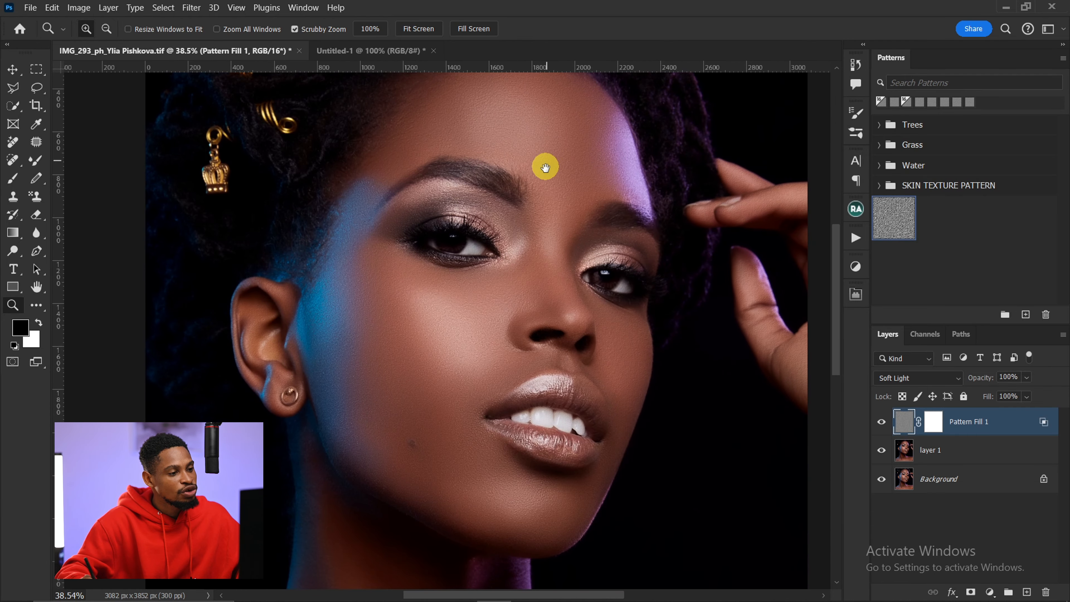
pyautogui.moveTo(582, 451); pyautogui.dragTo(413, 173)
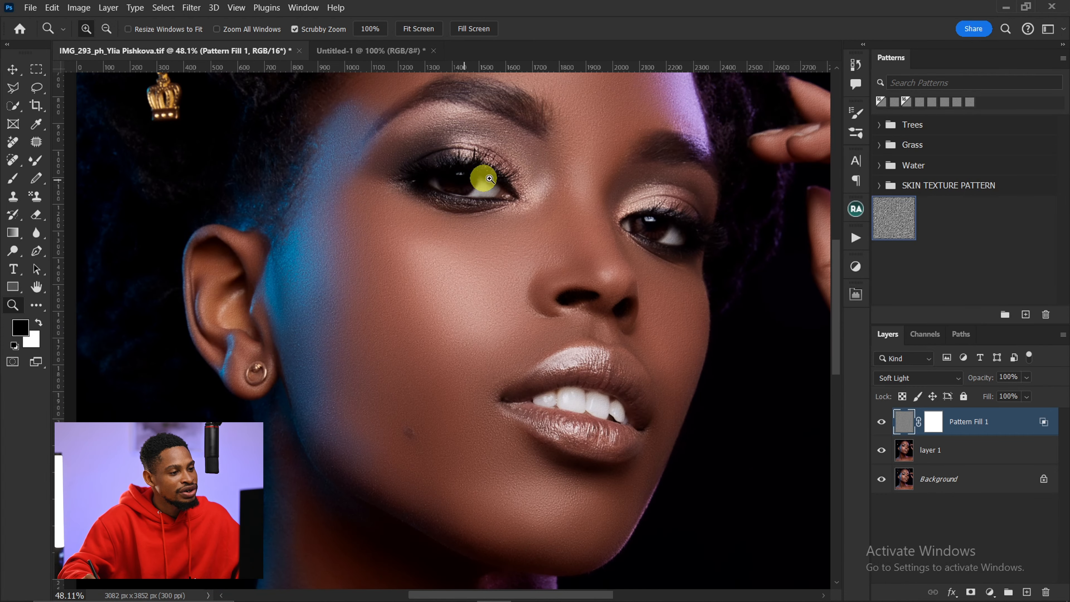
pyautogui.moveTo(485, 177); pyautogui.dragTo(523, 184)
pyautogui.moveTo(600, 240); pyautogui.dragTo(523, 228)
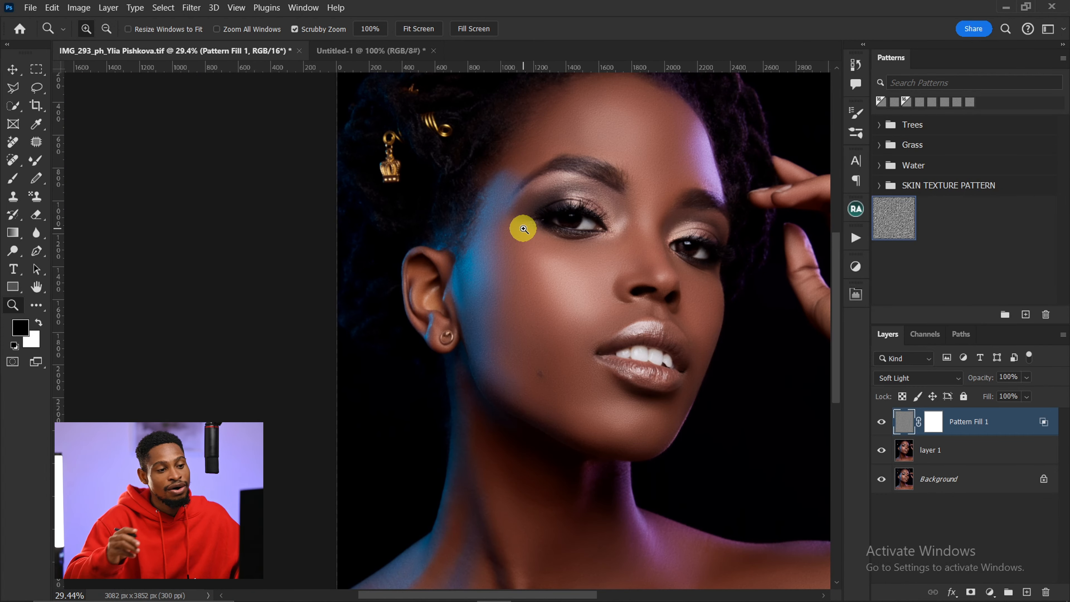
pyautogui.moveTo(605, 279); pyautogui.dragTo(504, 289)
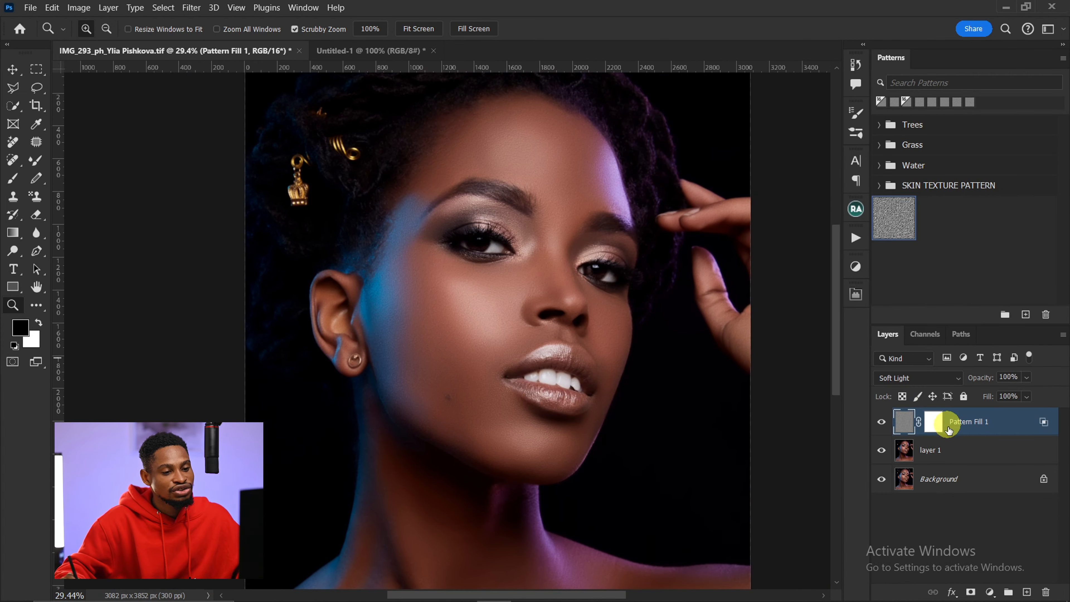
# - Invert the Pattern Fill 1 layer mask to black and set up a Soft Round brush with white as the foreground color
pyautogui.click(931, 422)
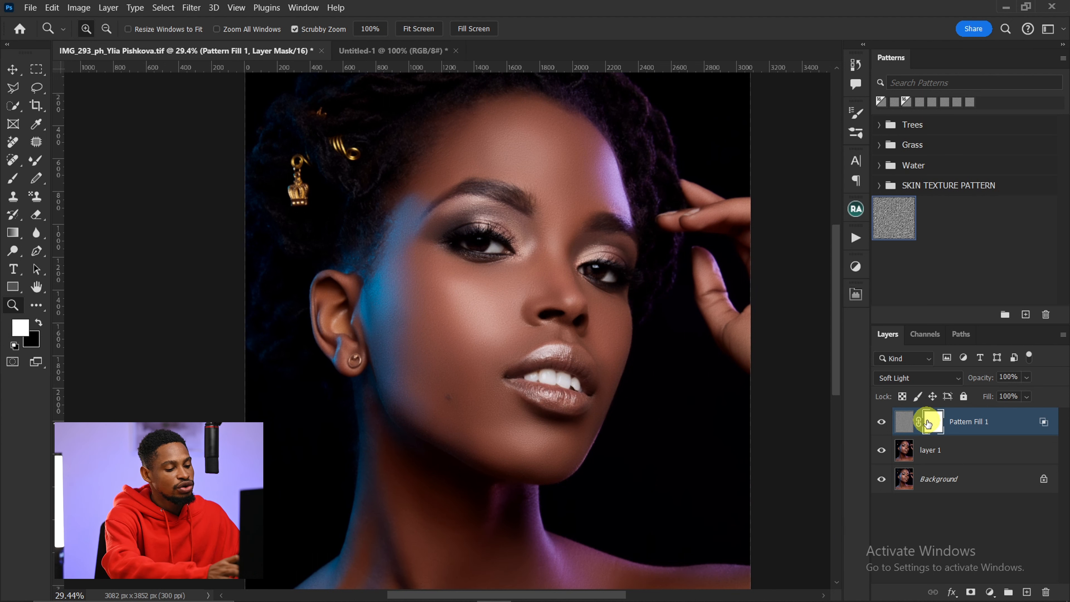
pyautogui.hotkey('ctrl', 'i')
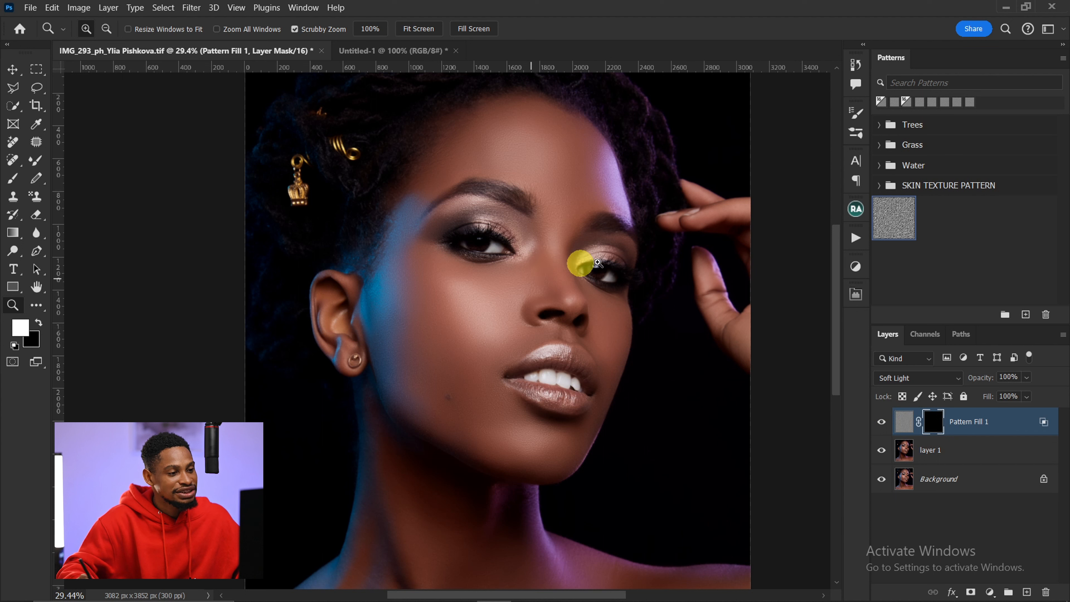
pyautogui.click(14, 181)
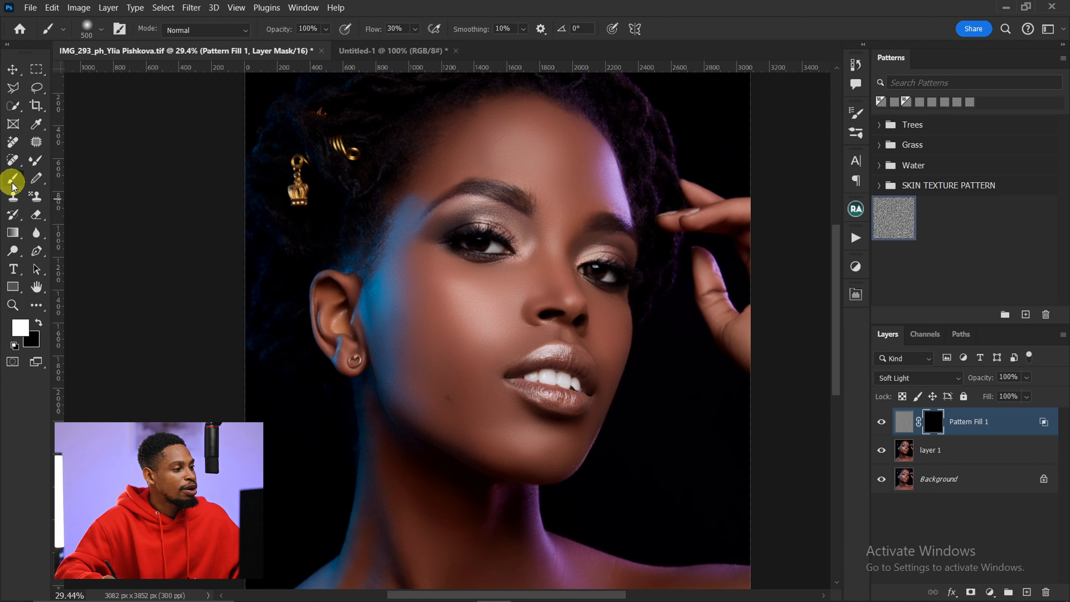
pyautogui.click(103, 31)
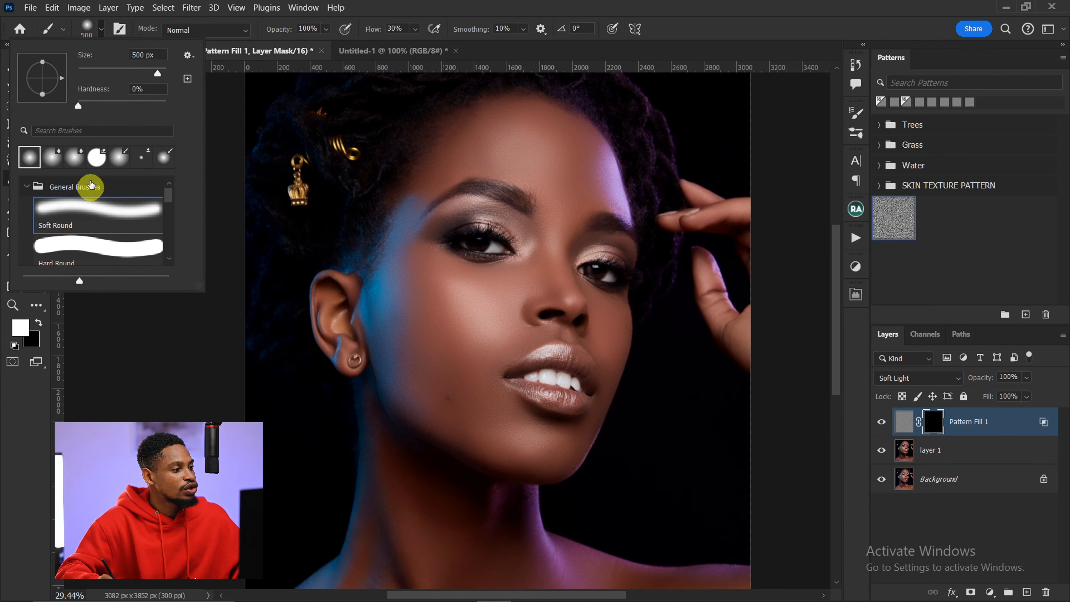
pyautogui.click(221, 142)
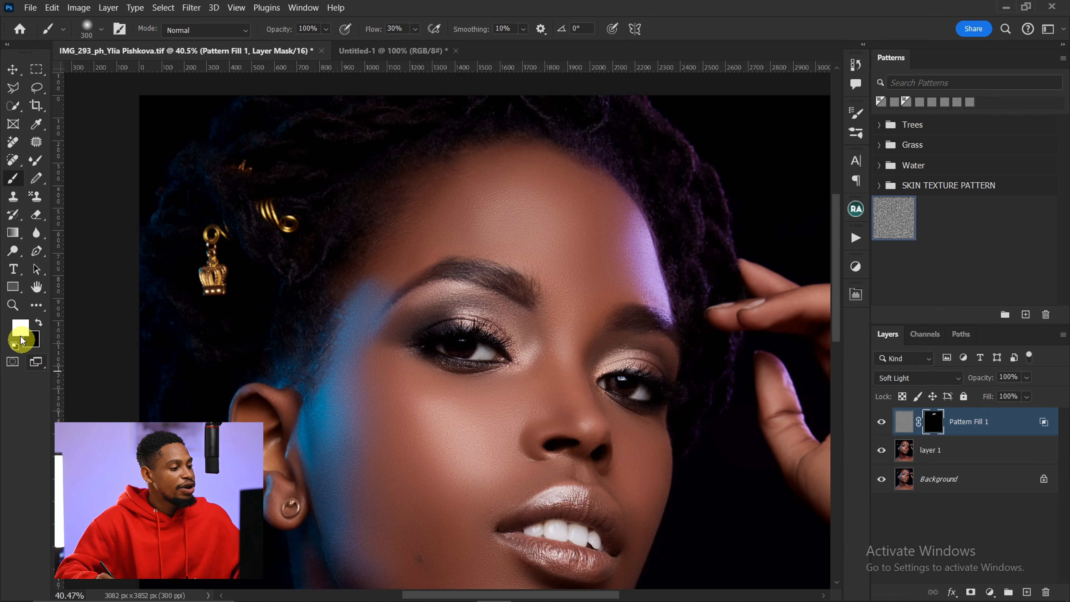
pyautogui.click(24, 332)
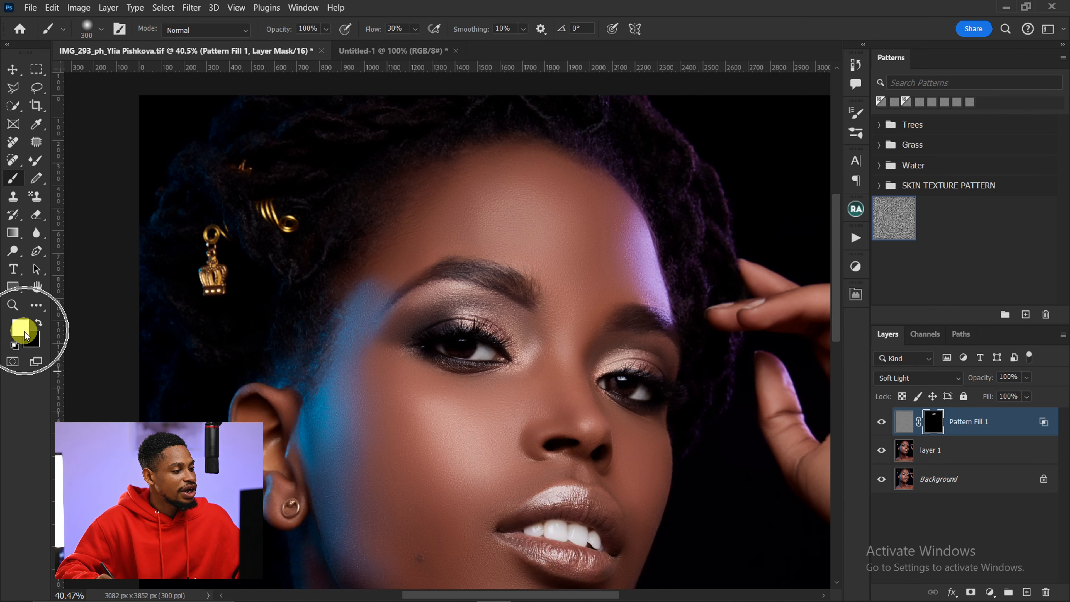
pyautogui.click(37, 323)
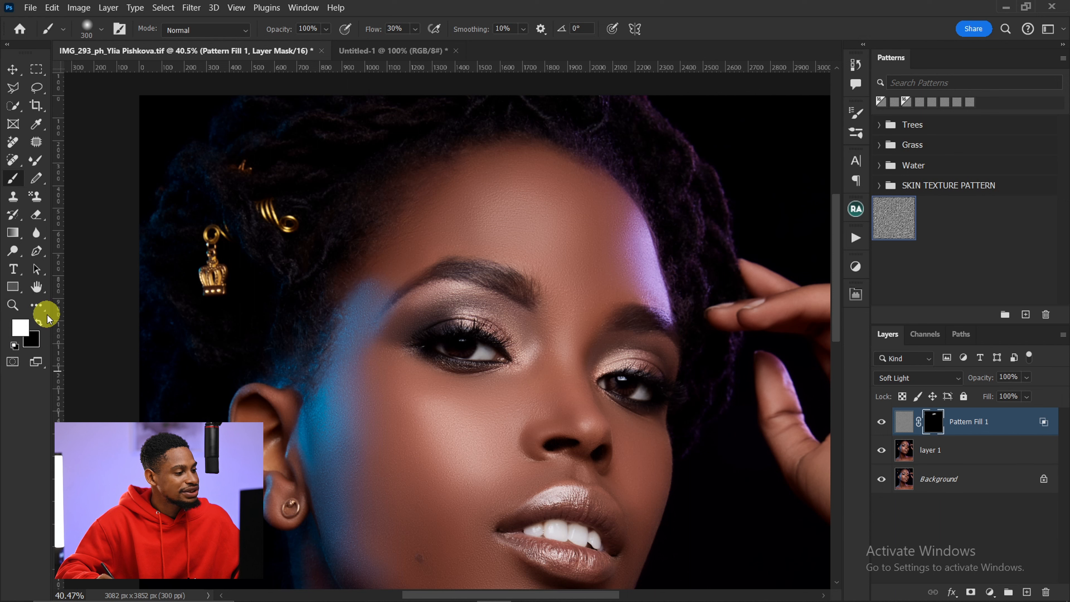
# - Paint white on the Pattern Fill 1 mask over the forehead, temple and cheek to reveal the skin texture
pyautogui.press('z')
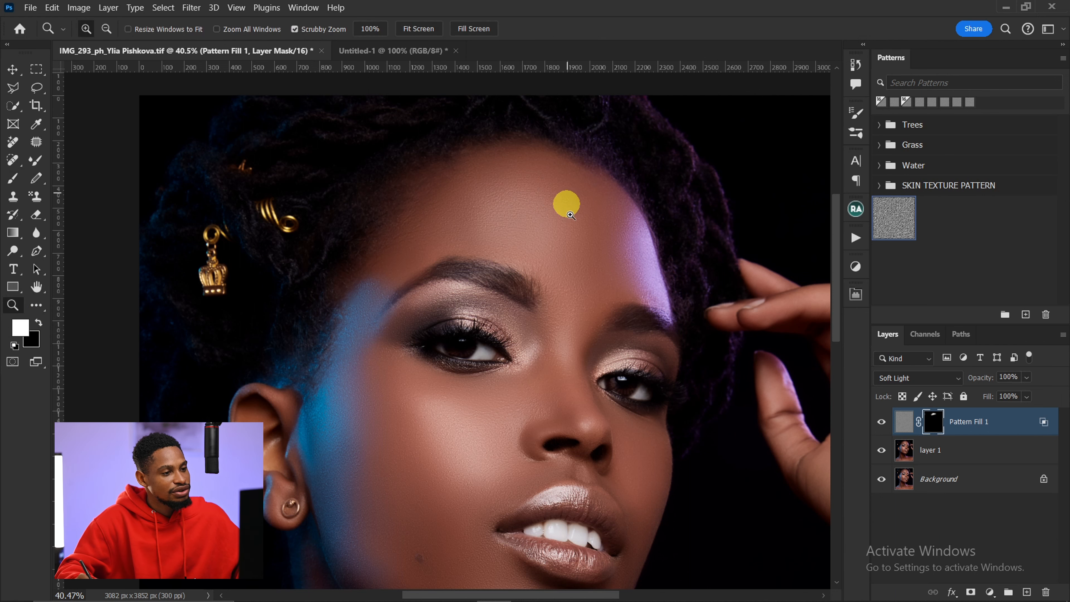
pyautogui.moveTo(562, 223); pyautogui.dragTo(576, 205)
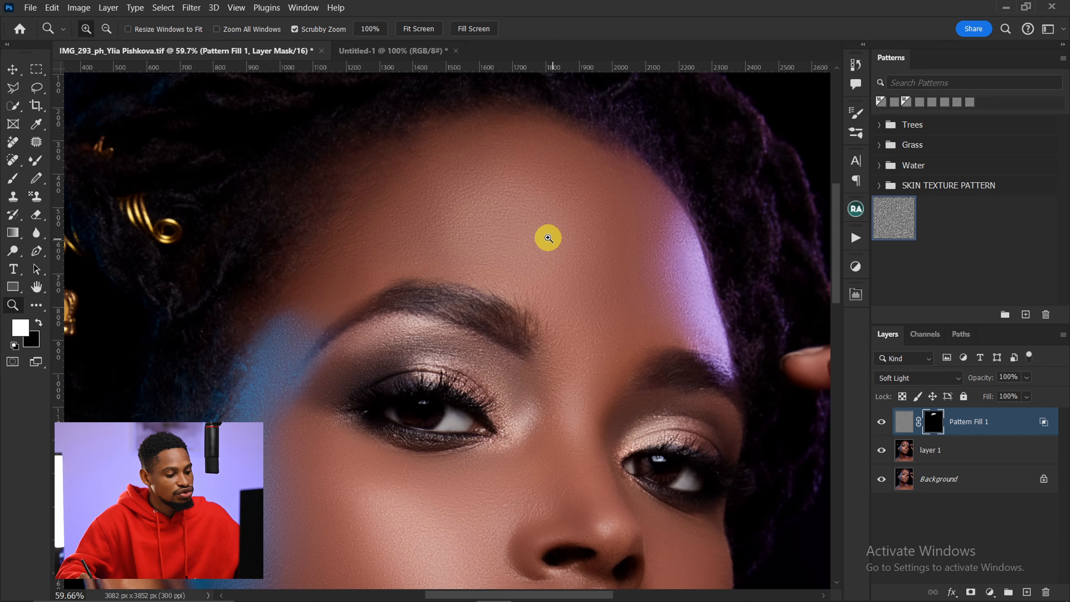
pyautogui.press('b')
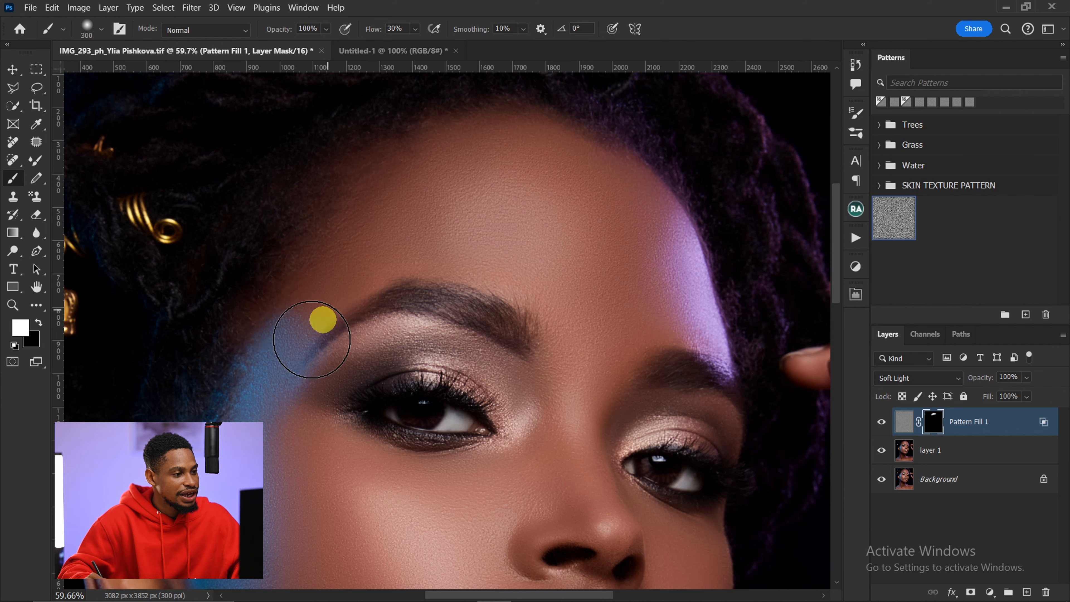
pyautogui.moveTo(311, 339); pyautogui.dragTo(279, 477)
pyautogui.moveTo(360, 436); pyautogui.dragTo(420, 206)
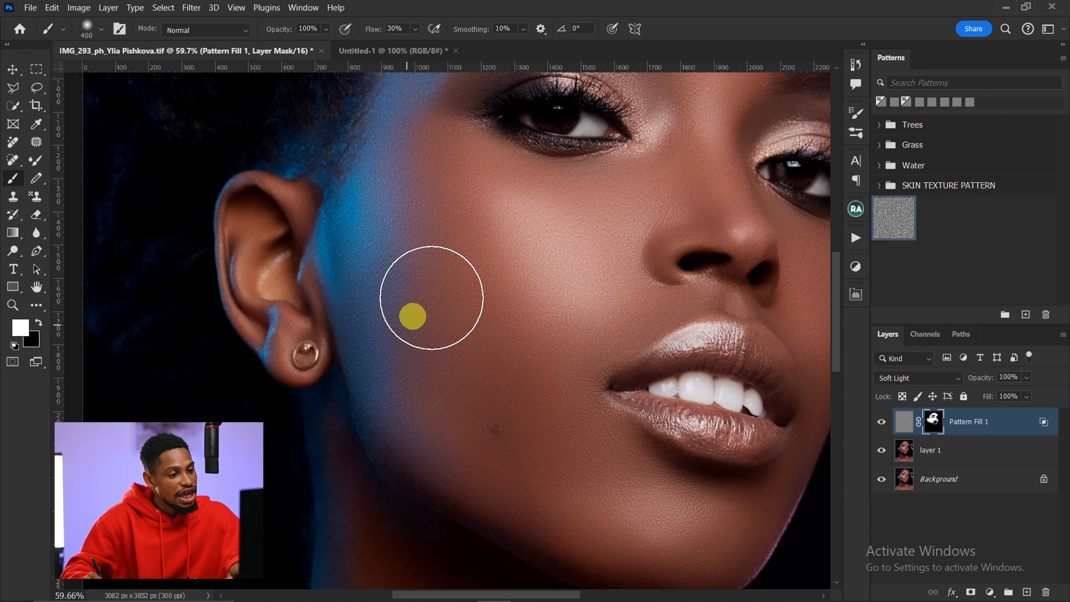
pyautogui.moveTo(432, 296)
pyautogui.mouseDown()
pyautogui.moveTo(458, 317)
pyautogui.moveTo(450, 356)
pyautogui.moveTo(542, 397)
pyautogui.moveTo(535, 438)
pyautogui.moveTo(539, 412)
pyautogui.moveTo(553, 446)
pyautogui.moveTo(531, 405)
pyautogui.moveTo(671, 493)
pyautogui.moveTo(622, 515)
pyautogui.moveTo(754, 516)
pyautogui.moveTo(603, 530)
pyautogui.moveTo(682, 526)
pyautogui.moveTo(565, 509)
pyautogui.moveTo(589, 470)
pyautogui.moveTo(491, 421)
pyautogui.moveTo(546, 389)
pyautogui.moveTo(595, 332)
pyautogui.moveTo(584, 353)
pyautogui.moveTo(591, 299)
pyautogui.mouseUp()
# - Reduce the brush to 200 px and reveal the texture on the nose and along the jawline
pyautogui.press('[')
pyautogui.press('[')
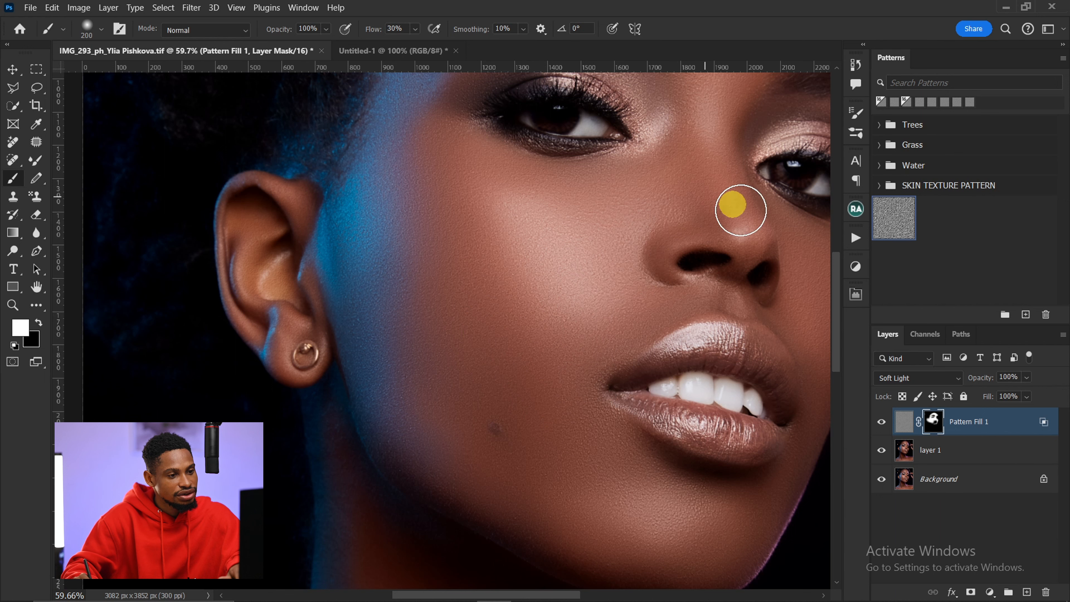
pyautogui.moveTo(509, 382); pyautogui.dragTo(542, 208)
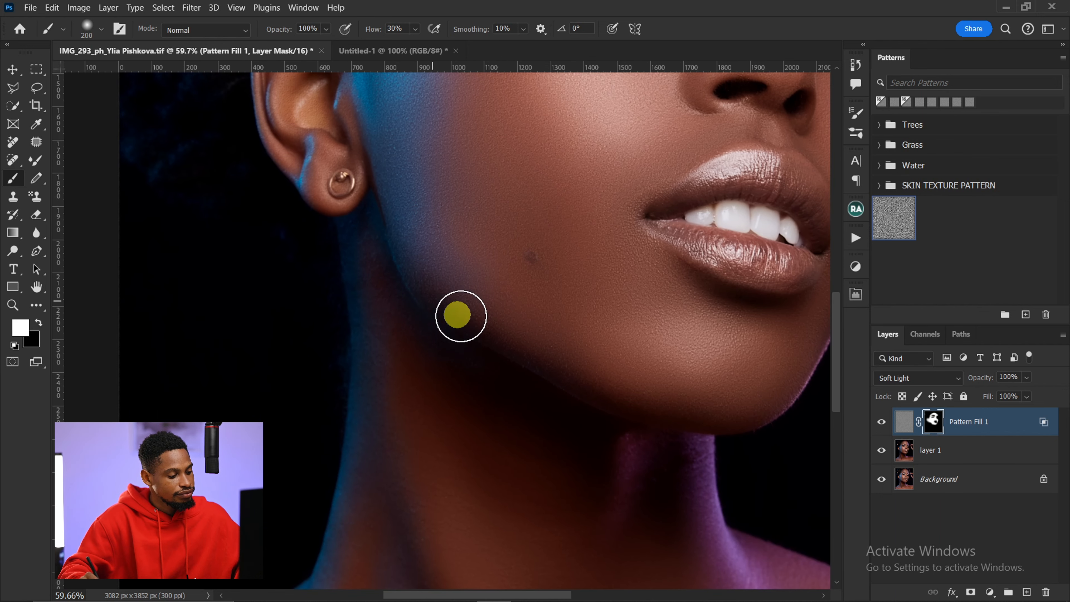
# - Enlarge the brush and paint the Pattern Fill 1 mask white over the neck and shoulders
pyautogui.press('z')
pyautogui.moveTo(461, 316); pyautogui.dragTo(398, 334)
pyautogui.moveTo(468, 332)
pyautogui.mouseDown()
pyautogui.moveTo(463, 313)
pyautogui.moveTo(415, 378)
pyautogui.moveTo(306, 471)
pyautogui.mouseUp()
pyautogui.press(']')
pyautogui.press(']')
pyautogui.press(']')
pyautogui.press(']')
pyautogui.press('z')
pyautogui.moveTo(483, 192)
pyautogui.mouseDown()
pyautogui.moveTo(536, 196)
pyautogui.moveTo(516, 320)
pyautogui.mouseUp()
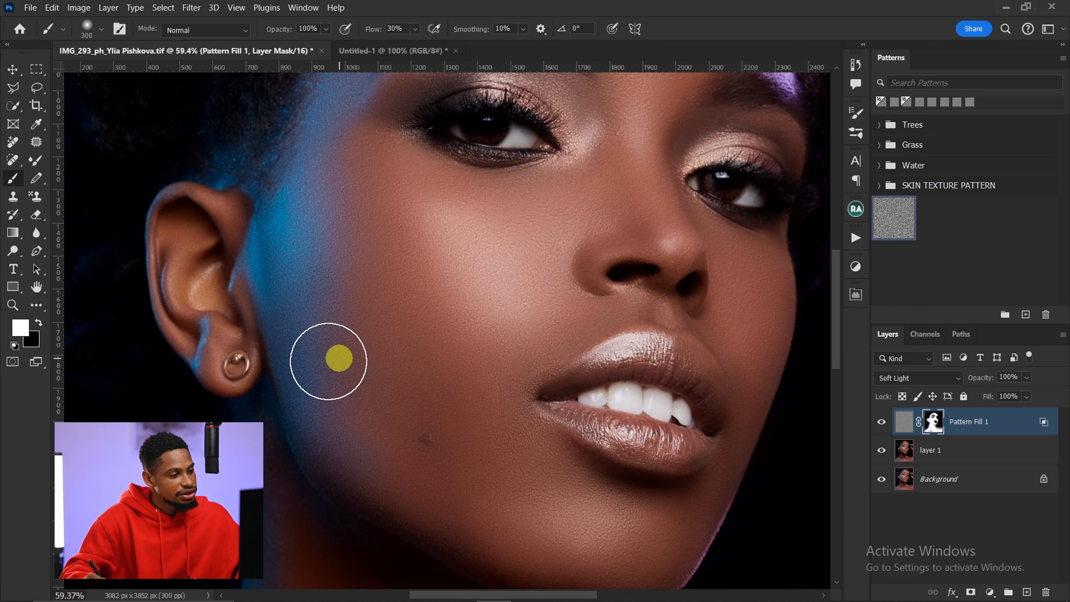
# - Check the revealed texture on the cheek and duplicate the Pattern Fill 1 layer together with its mask
pyautogui.press('z')
pyautogui.moveTo(526, 482); pyautogui.dragTo(479, 404)
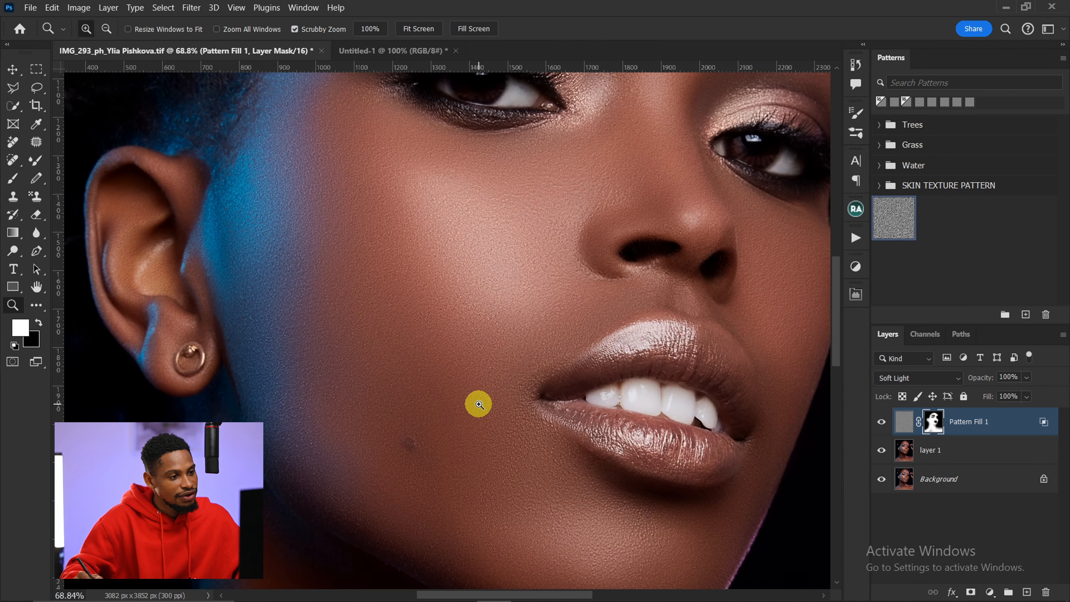
pyautogui.press('b')
pyautogui.moveTo(575, 347); pyautogui.dragTo(640, 377)
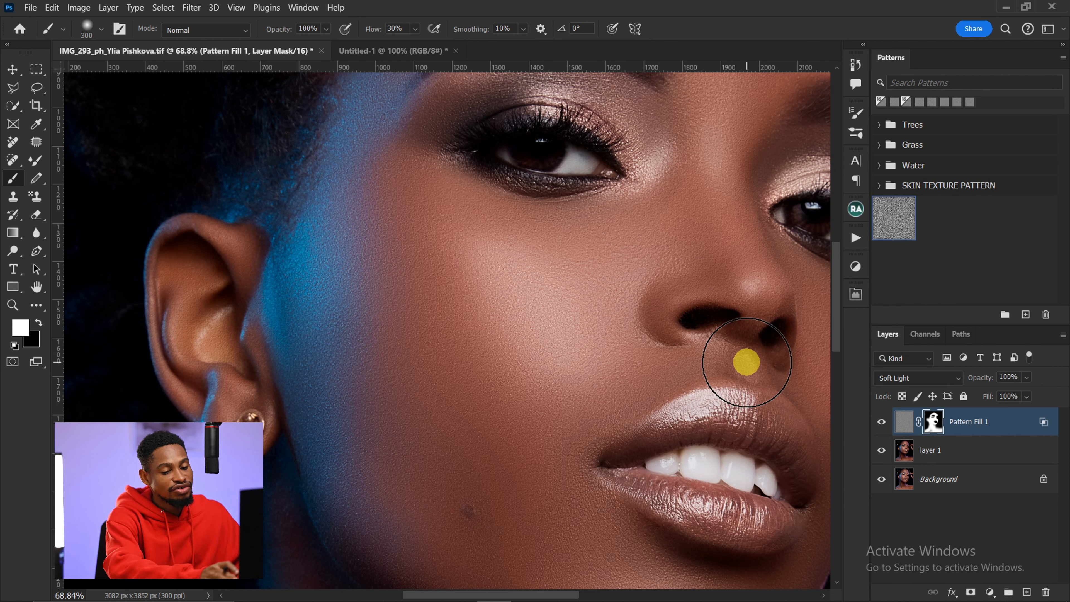
pyautogui.hotkey('ctrl', 'j')
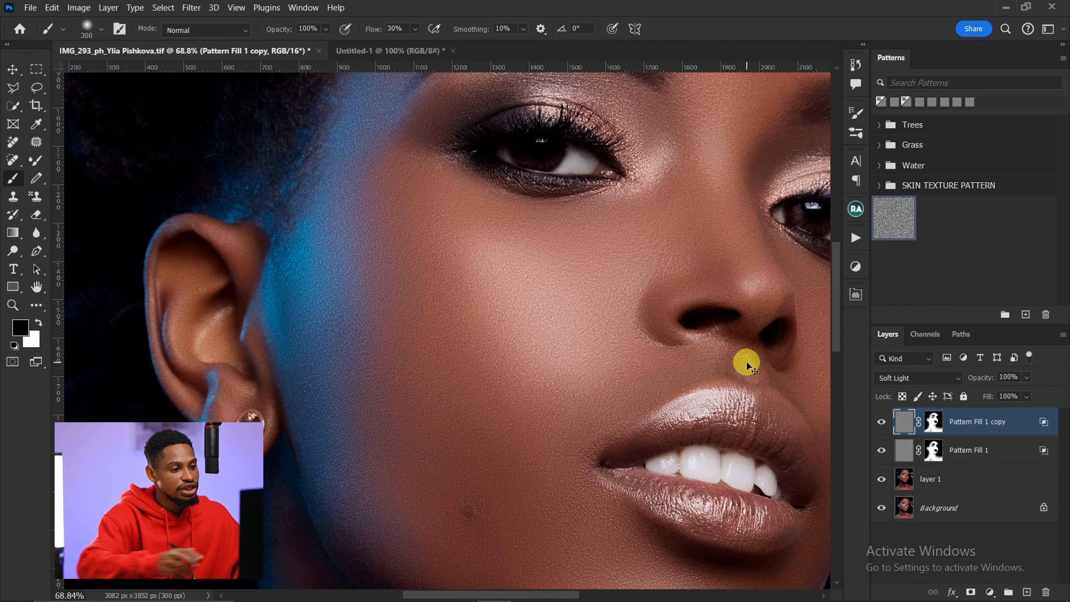
pyautogui.press('x')
# - Apply a Gaussian Blur with a radius of 4.2 pixels to the Pattern Fill 1 copy layer
pyautogui.press('z')
pyautogui.moveTo(649, 282); pyautogui.dragTo(613, 292)
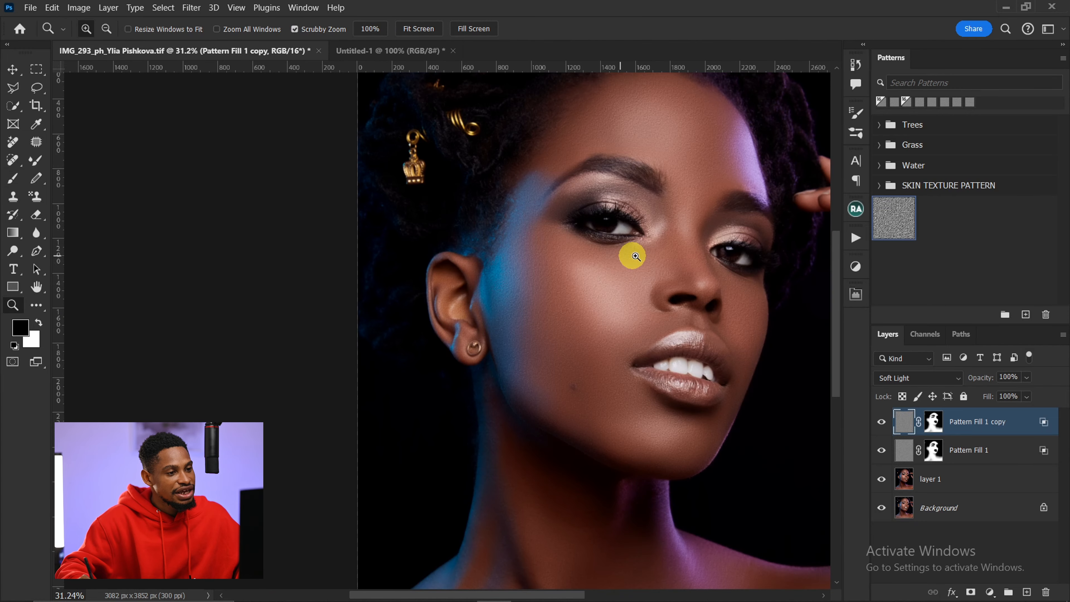
pyautogui.moveTo(636, 255); pyautogui.dragTo(645, 251)
pyautogui.press('b')
pyautogui.click(192, 8)
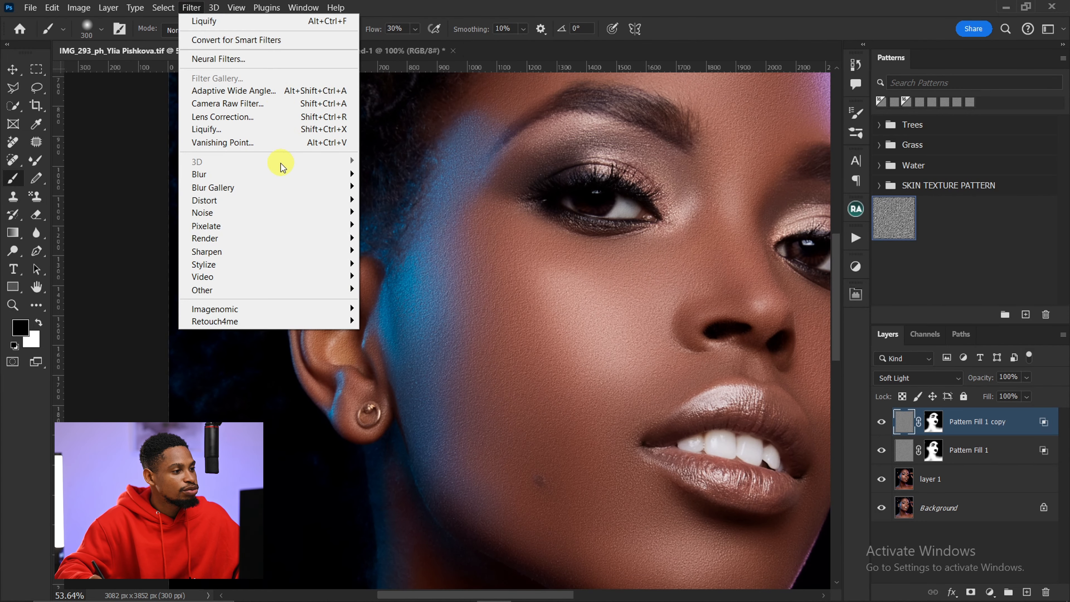
pyautogui.moveTo(282, 173)
pyautogui.click(396, 226)
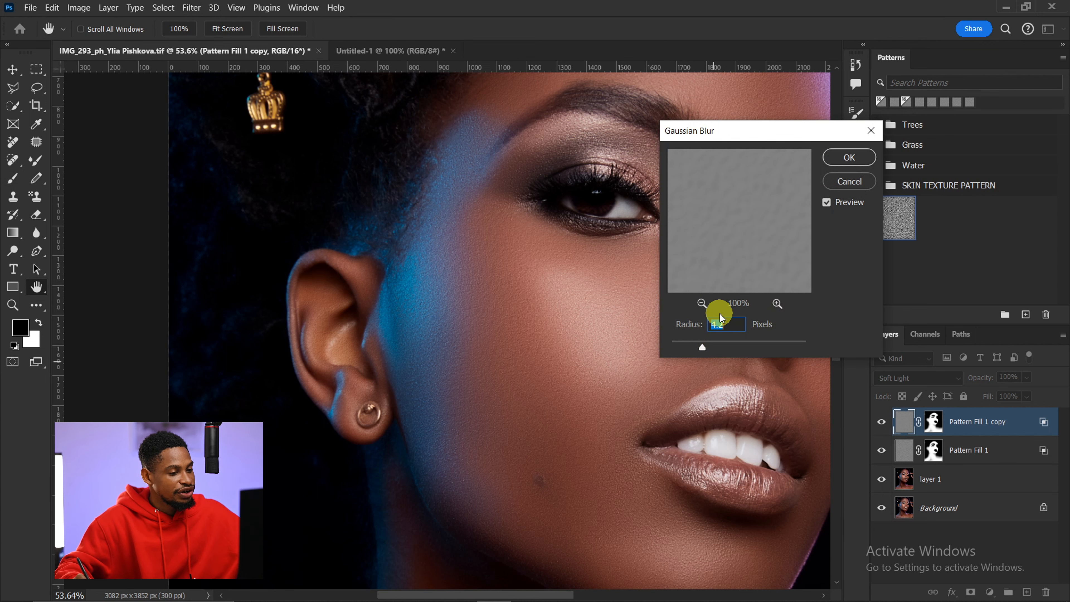
pyautogui.click(849, 158)
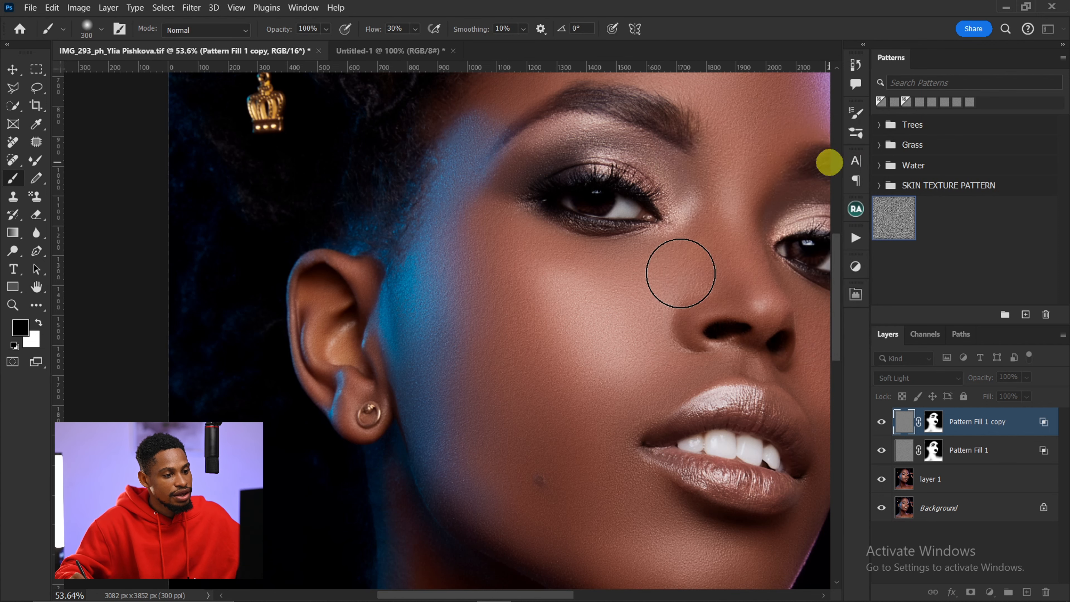
# - Lower the Pattern Fill 1 copy layer's opacity to 66% while judging the cheek up close
pyautogui.press('z')
pyautogui.moveTo(637, 302); pyautogui.dragTo(659, 297)
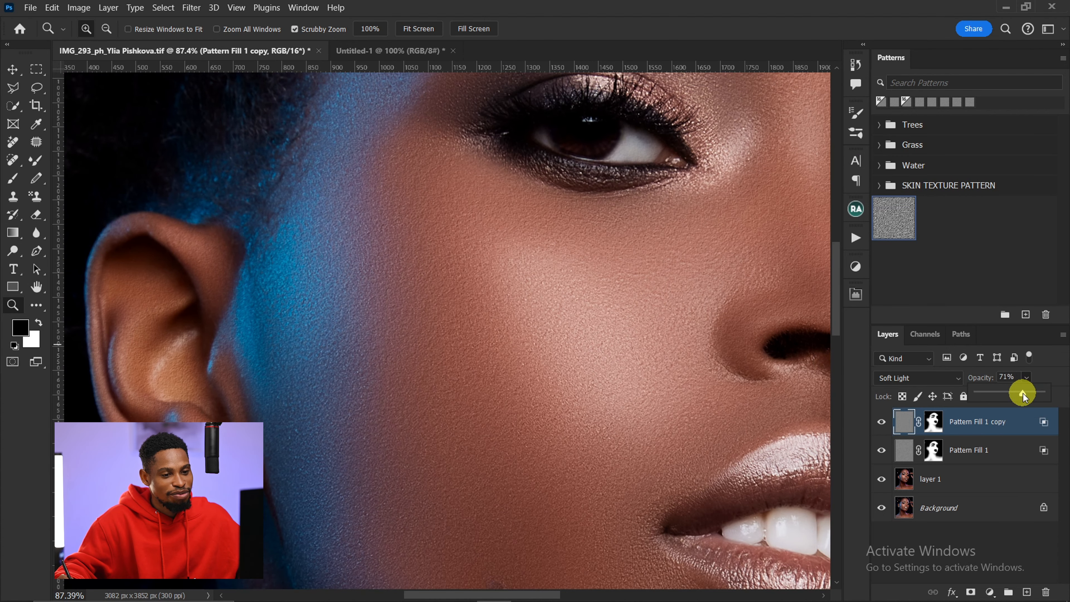
pyautogui.moveTo(1021, 393); pyautogui.dragTo(1020, 394)
pyautogui.moveTo(602, 382); pyautogui.dragTo(574, 381)
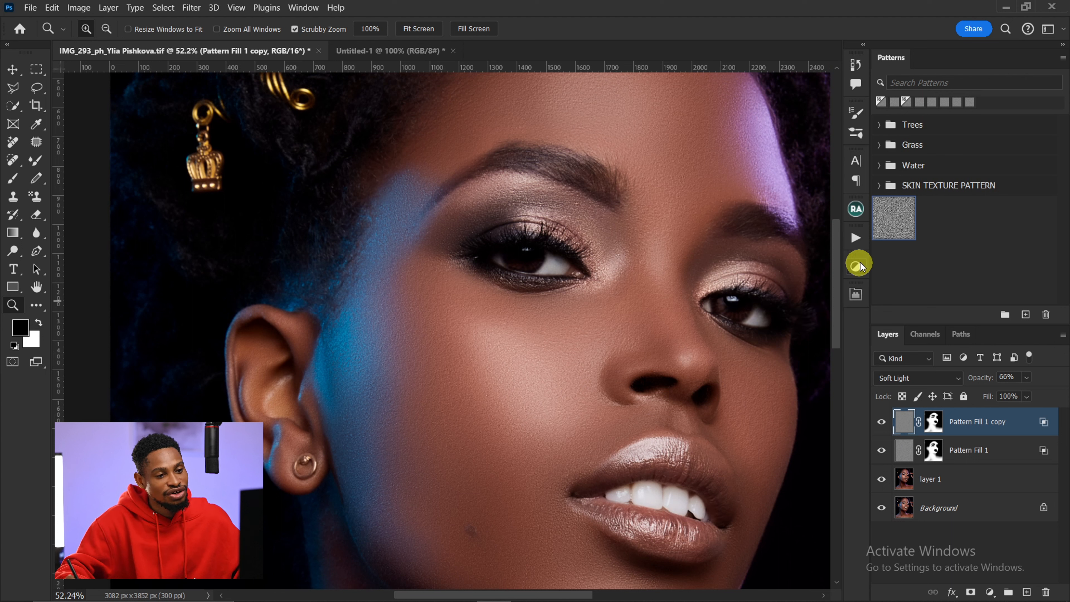
# - Run the Noise action to add a noise layer above the pattern layers and set its opacity to 22%
pyautogui.click(856, 238)
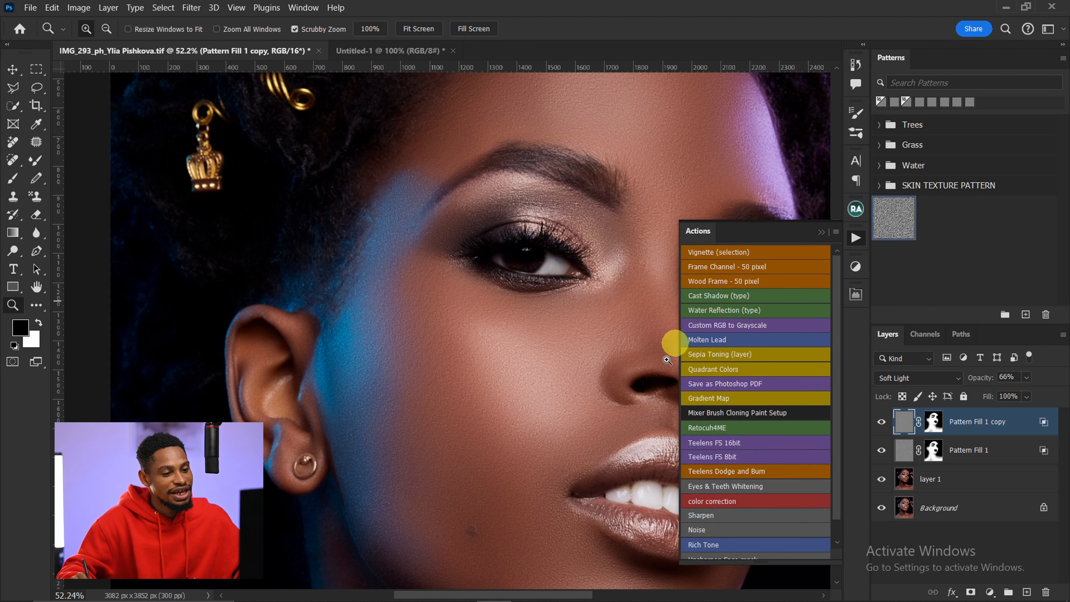
pyautogui.click(712, 532)
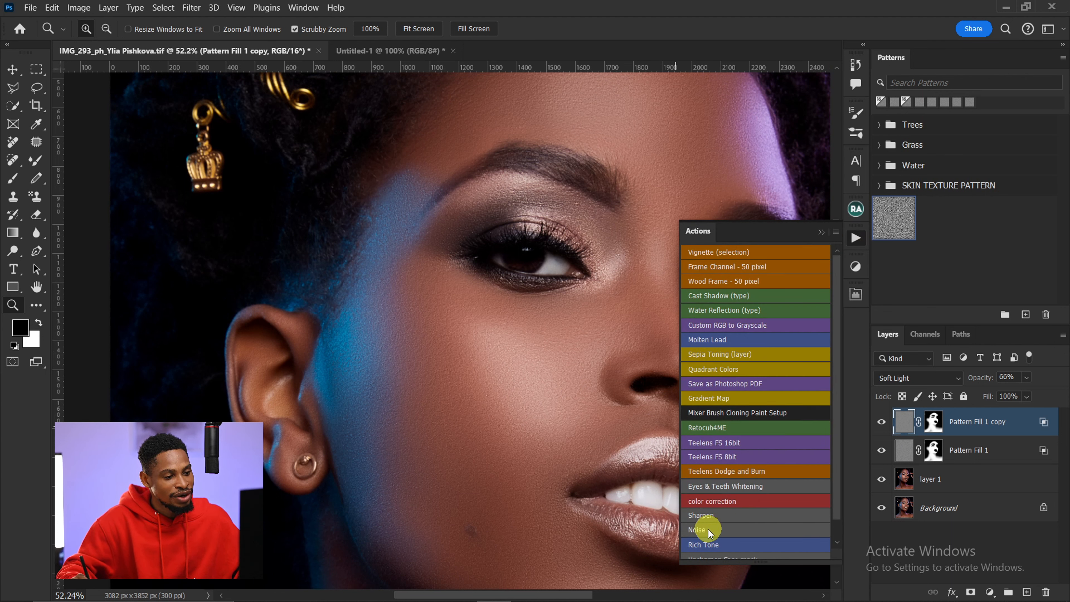
pyautogui.click(821, 232)
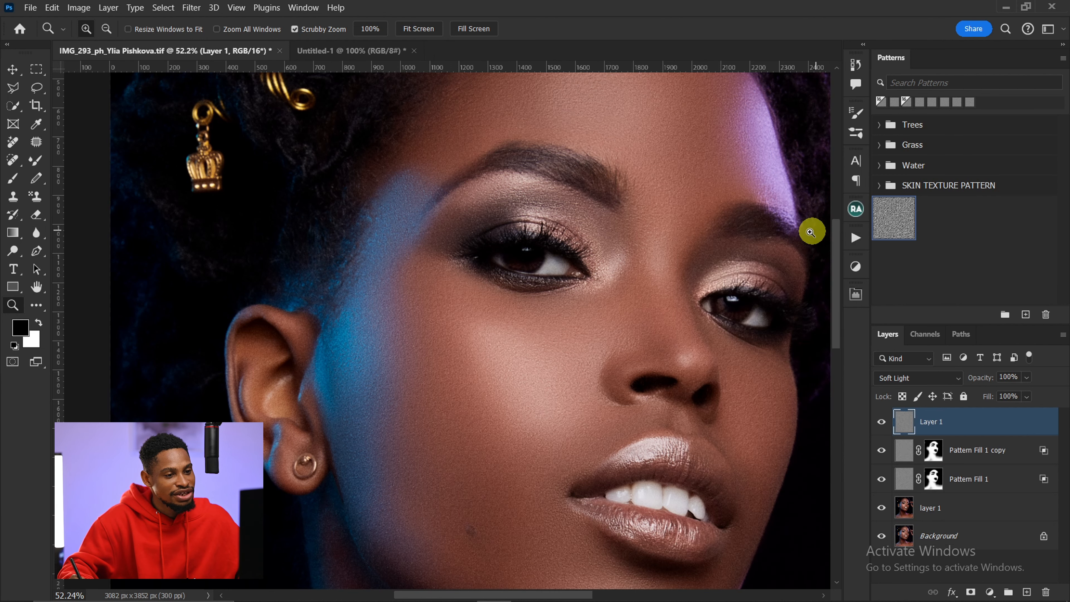
pyautogui.moveTo(495, 376); pyautogui.dragTo(520, 299)
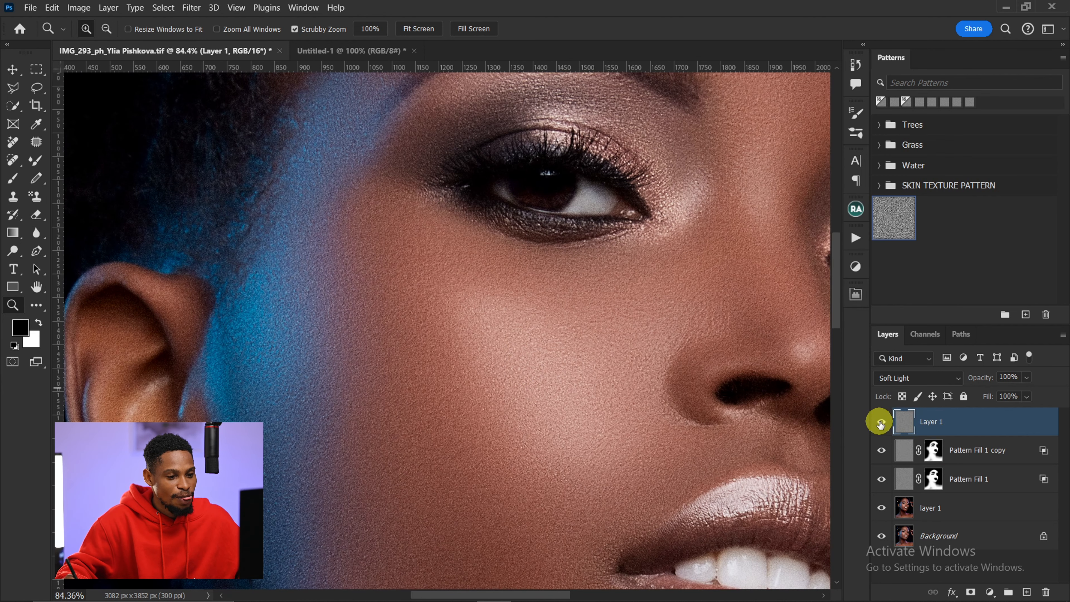
pyautogui.click(1026, 377)
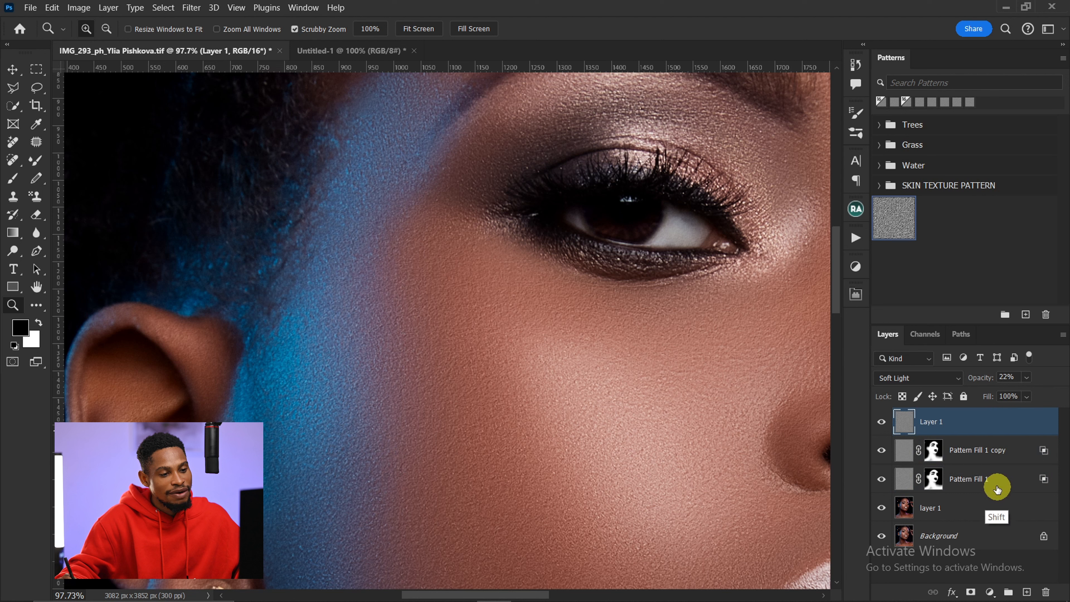
# - Group the noise layer with both Pattern Fill layers and compare the skin with and without the group
pyautogui.keyDown('shift'); pyautogui.click(996, 486); pyautogui.keyUp('shift')
pyautogui.hotkey('ctrl', 'g')
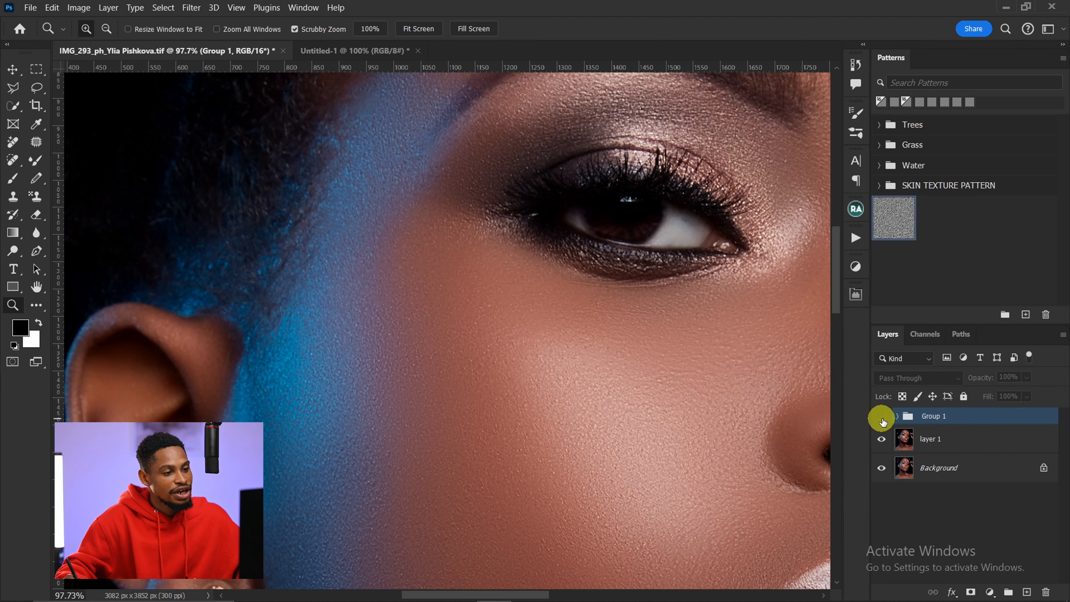
pyautogui.moveTo(681, 420); pyautogui.dragTo(585, 308)
pyautogui.moveTo(628, 336); pyautogui.dragTo(643, 281)
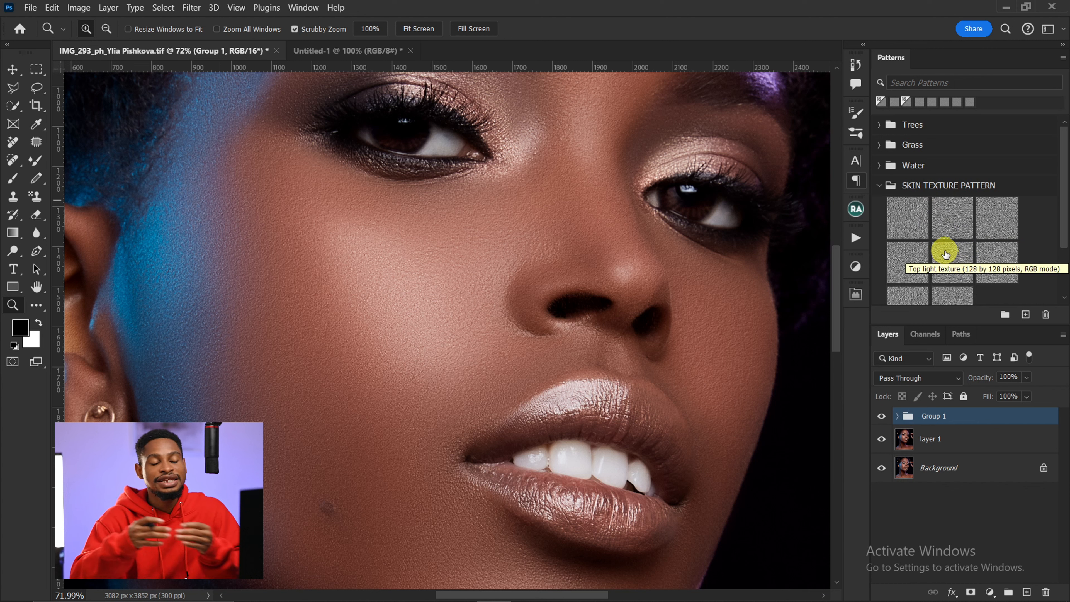
pyautogui.press('ctrl')
pyautogui.press('ctrl')
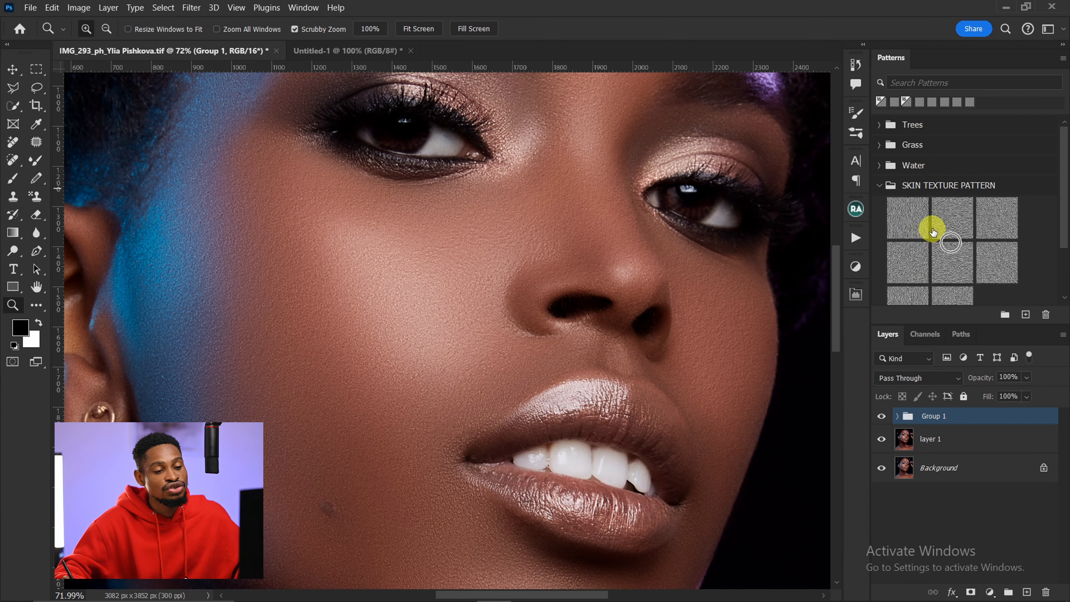
pyautogui.press('ctrl')
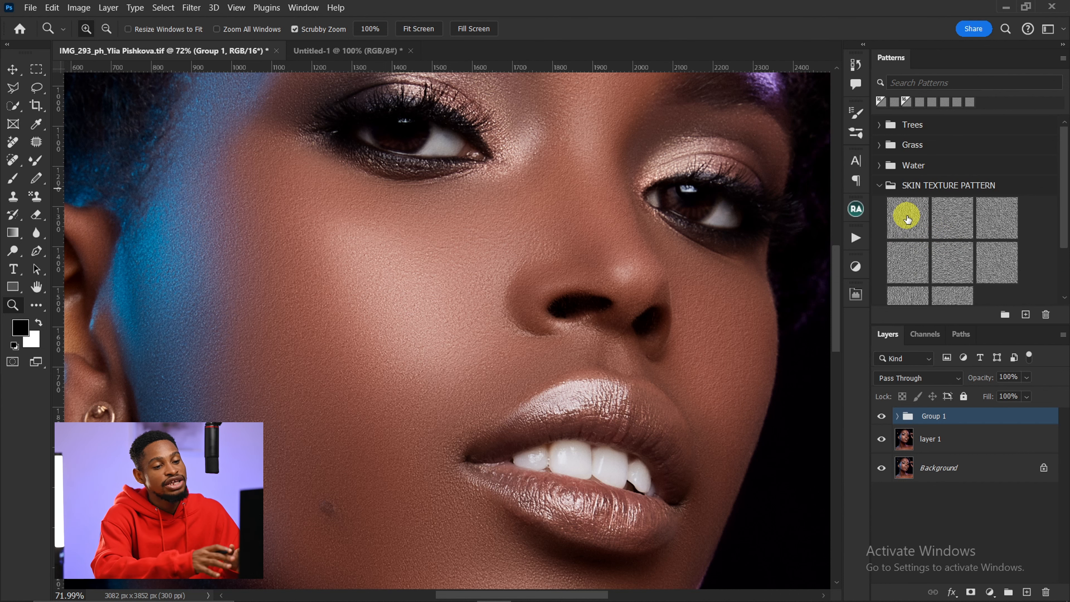